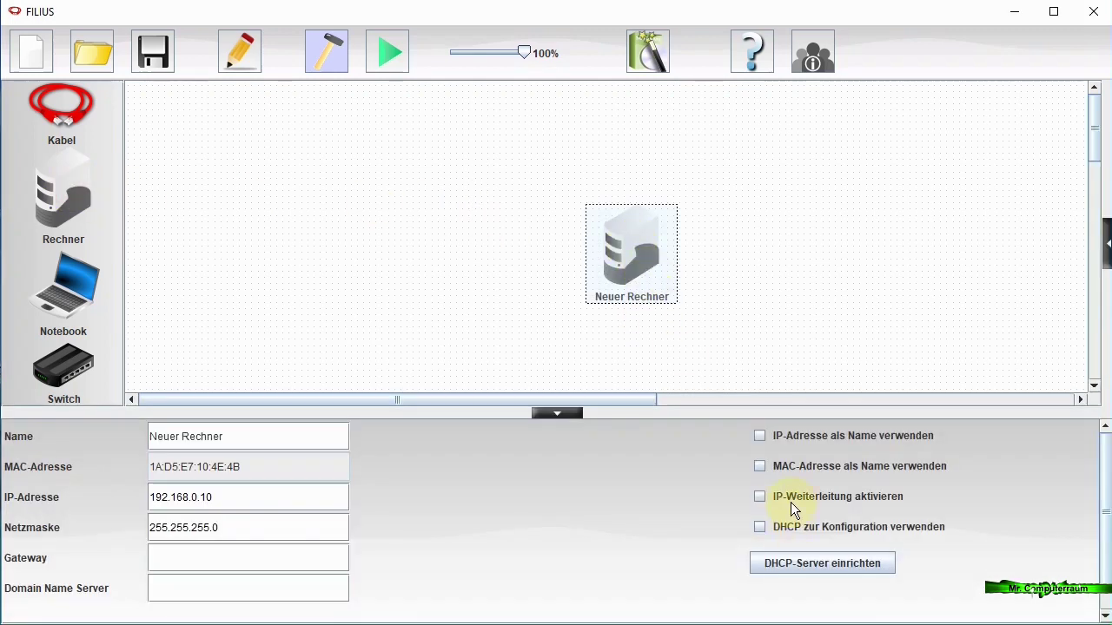
Use the IP address as the computer's name and place a notebook to the left of the computer.
{"action": "left_click", "coordinate": [767, 435]}
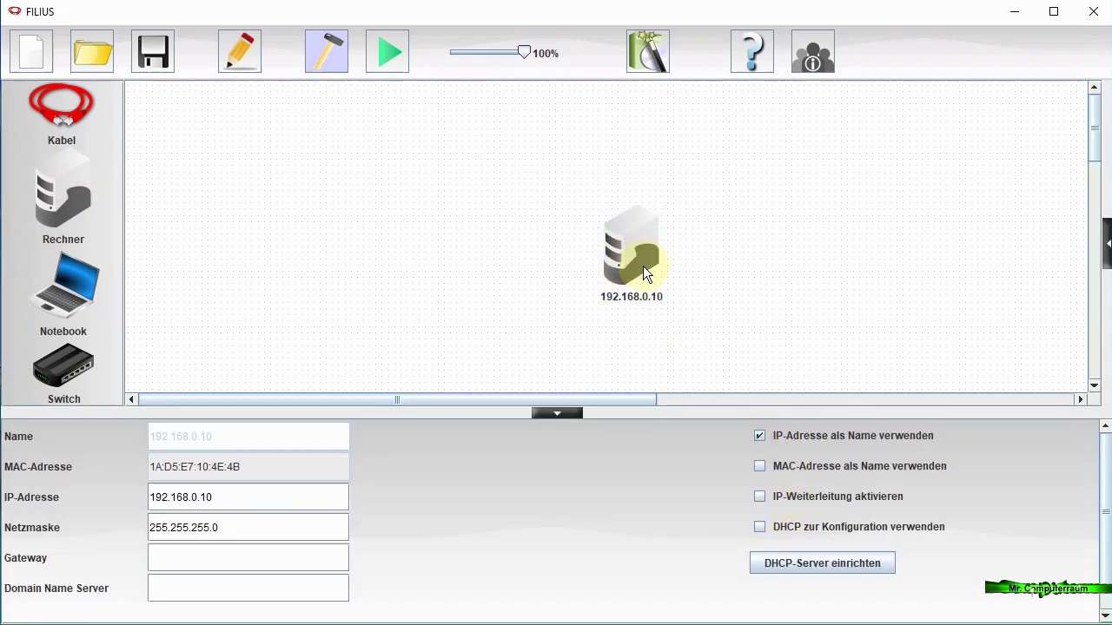
{"action": "left_click_drag", "start_coordinate": [65, 287], "coordinate": [287, 276]}
Connect the notebook to the computer with a network cable.
{"action": "left_click", "coordinate": [48, 108]}
{"action": "left_click", "coordinate": [347, 265]}
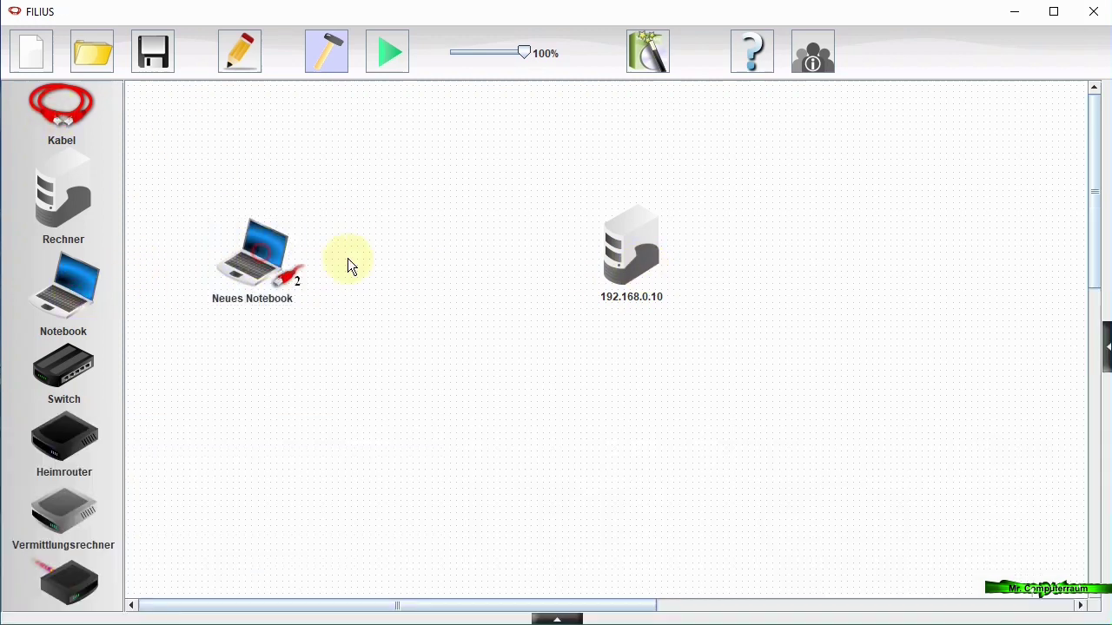
{"action": "left_click", "coordinate": [649, 246]}
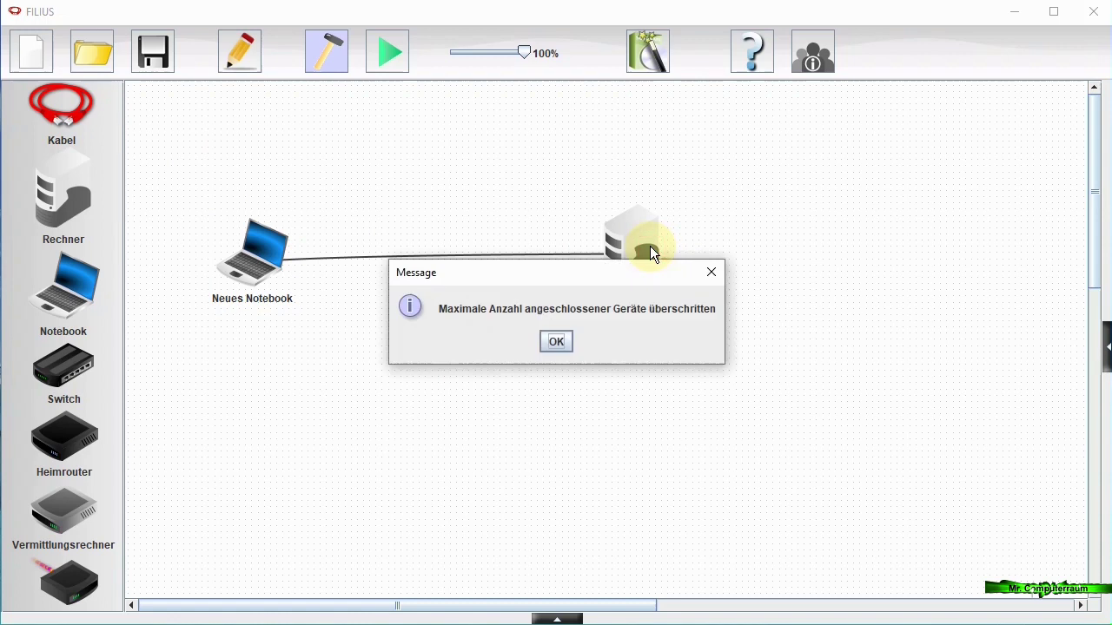
{"action": "left_click", "coordinate": [556, 341]}
Set the computer's IP address to 192.168.0.11.
{"action": "left_click", "coordinate": [649, 244]}
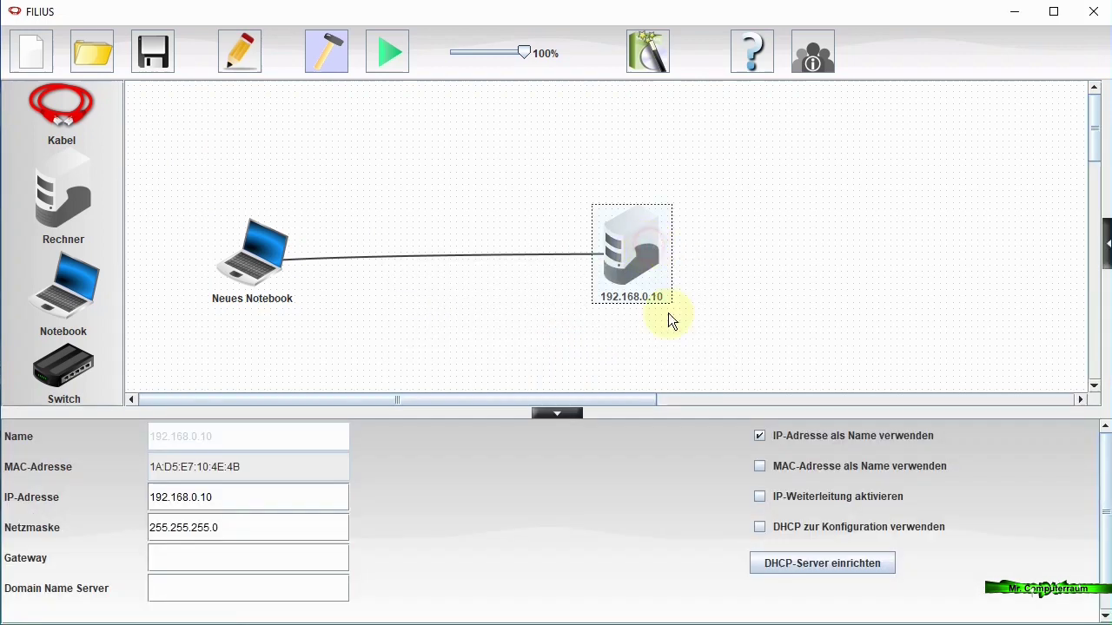
{"action": "left_click", "coordinate": [233, 495]}
{"action": "key", "text": "BackSpace"}
{"action": "type", "text": "1"}
Use the IP address as the notebook's name and close its settings.
{"action": "left_click", "coordinate": [222, 265]}
{"action": "left_click", "coordinate": [758, 439]}
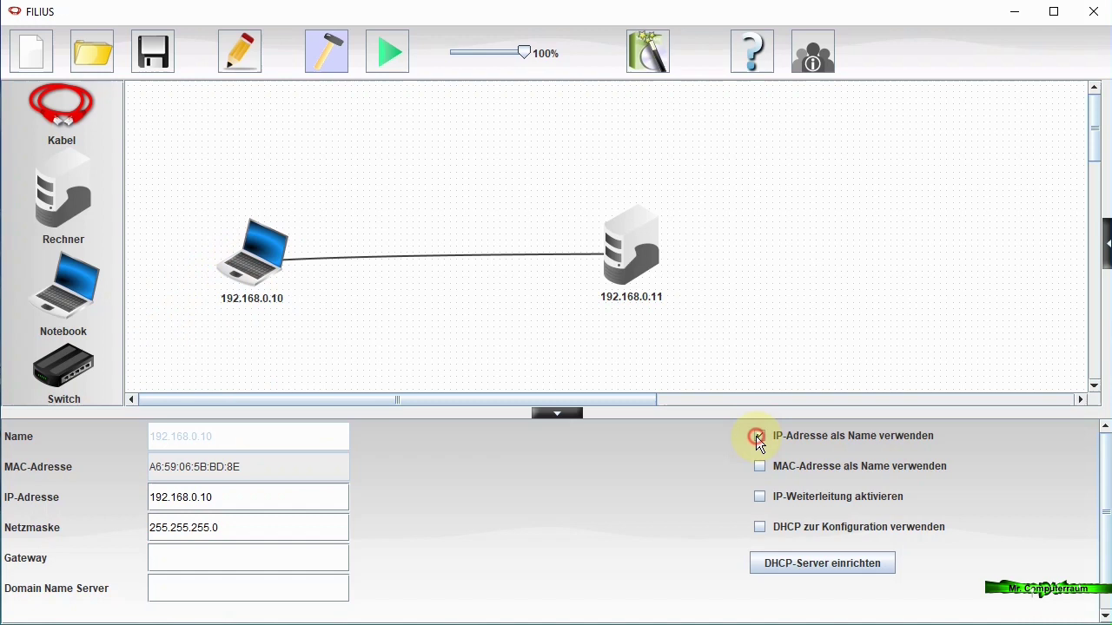
{"action": "left_click", "coordinate": [415, 313]}
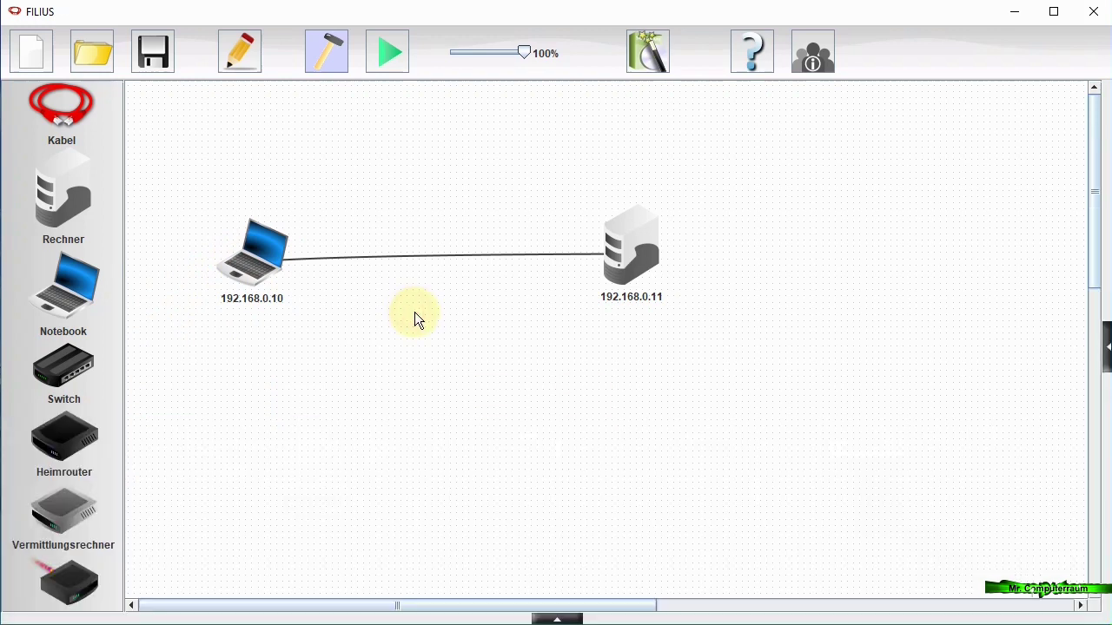
Start the simulation and install the Webbrowser on the notebook 192.168.0.10.
{"action": "left_click", "coordinate": [396, 51]}
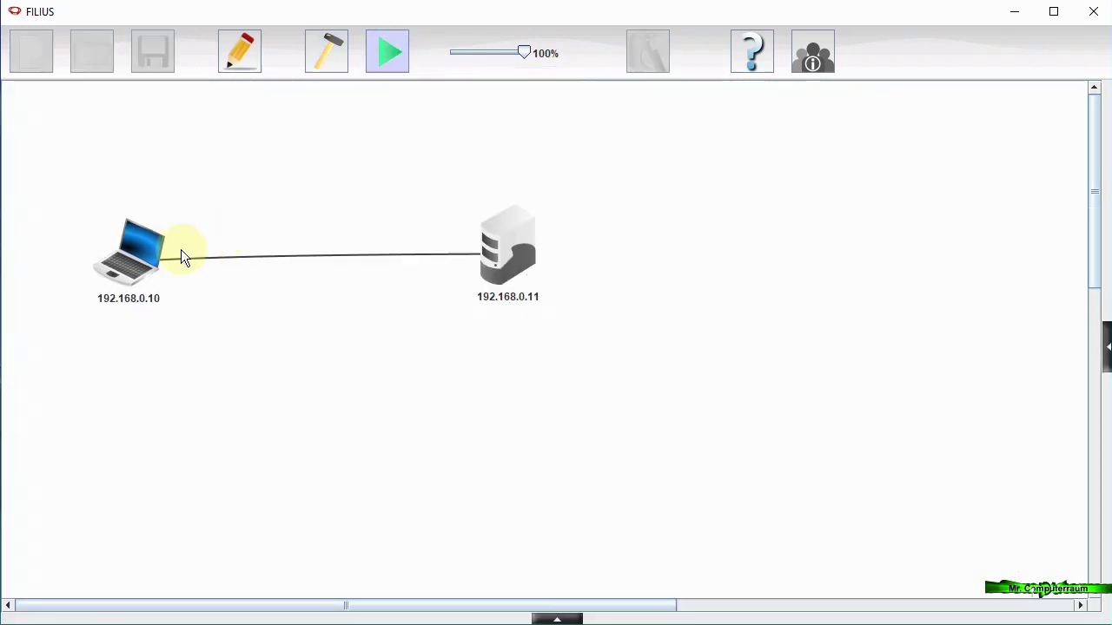
{"action": "right_click", "coordinate": [144, 244]}
{"action": "double_click", "coordinate": [111, 256]}
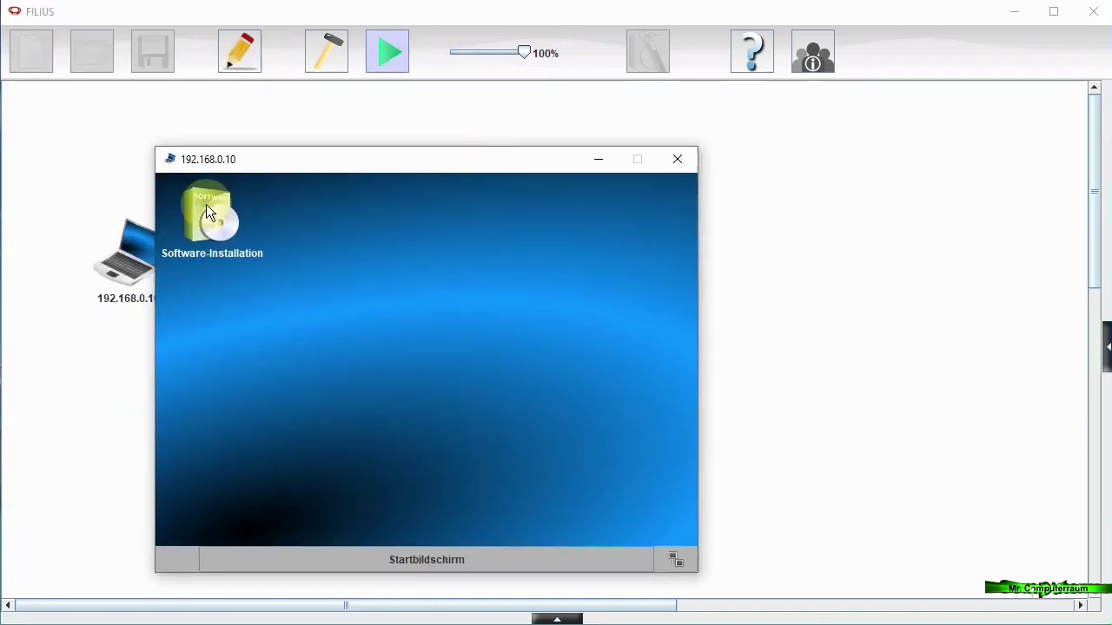
{"action": "left_click", "coordinate": [211, 209]}
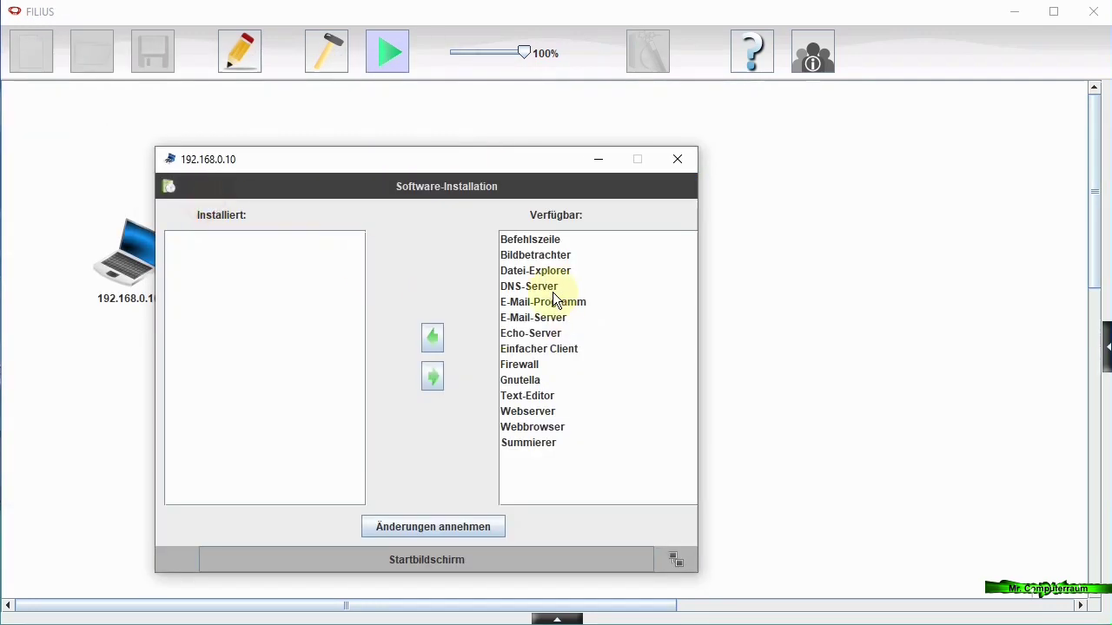
{"action": "left_click", "coordinate": [528, 427]}
{"action": "left_click", "coordinate": [433, 339]}
{"action": "left_click", "coordinate": [433, 527]}
{"action": "left_click_drag", "start_coordinate": [403, 156], "coordinate": [218, 311]}
Open the desktop of computer 192.168.0.11 and install the Webserver on it.
{"action": "left_click", "coordinate": [527, 255]}
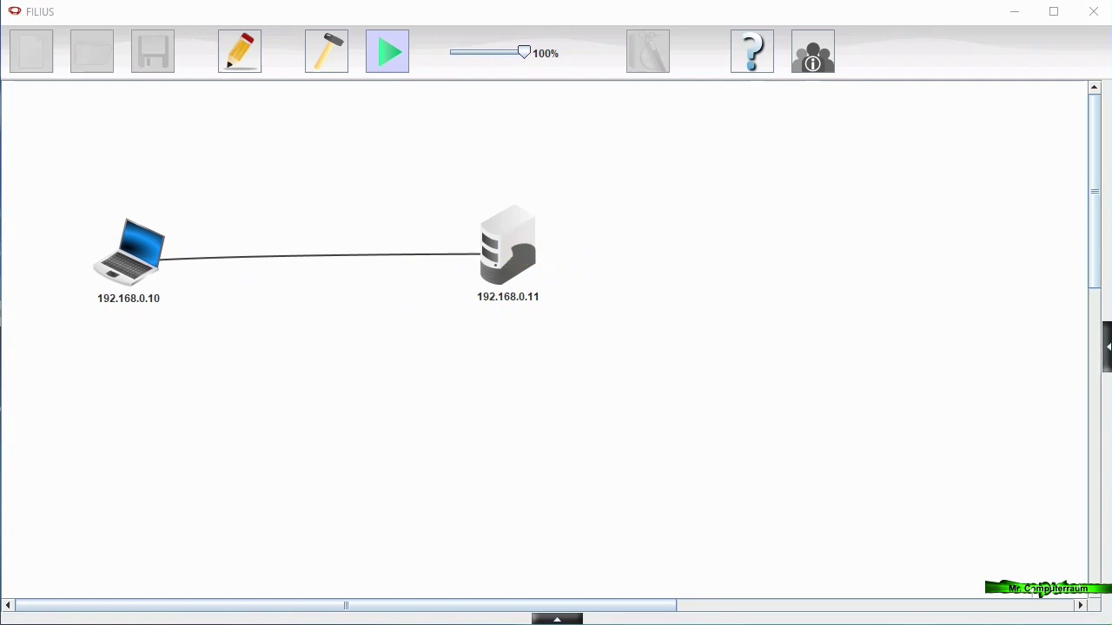
{"action": "left_click_drag", "start_coordinate": [512, 182], "coordinate": [953, 104]}
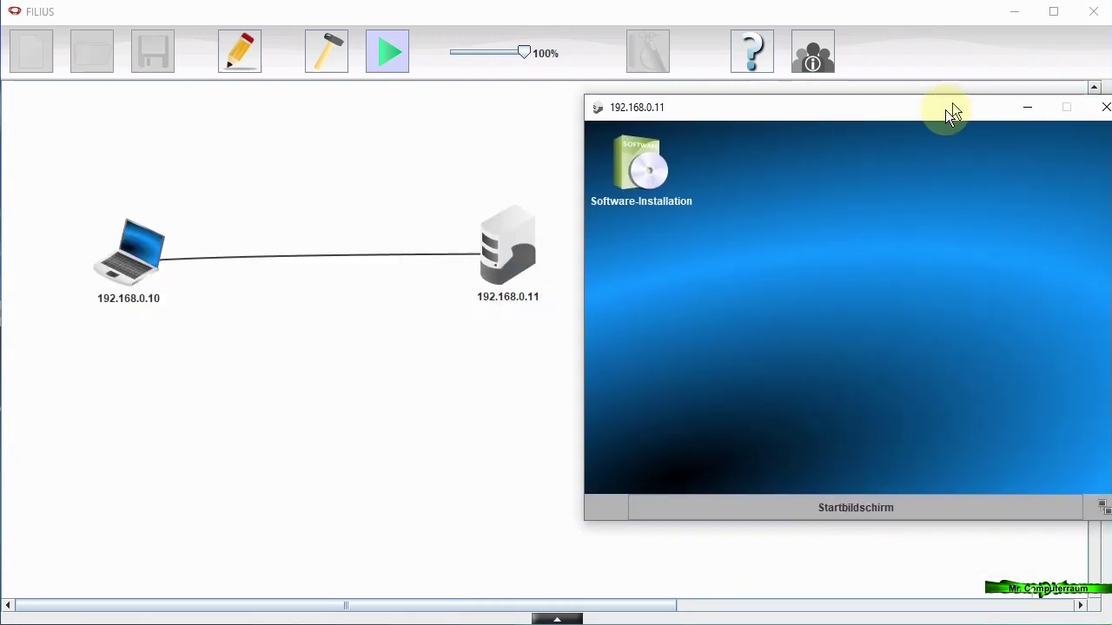
{"action": "left_click", "coordinate": [613, 170]}
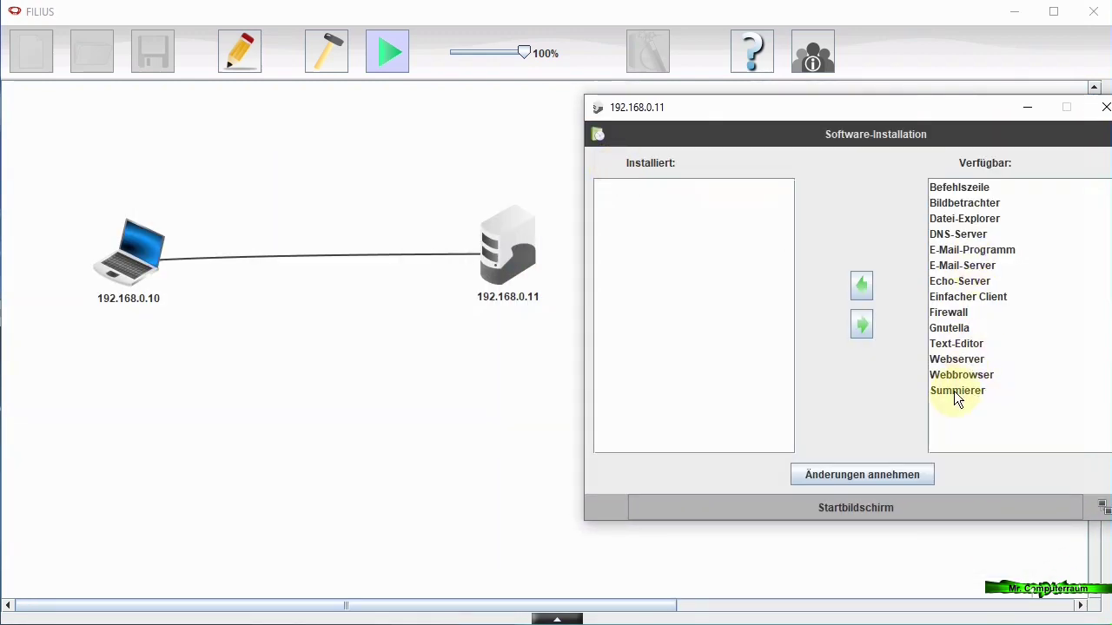
{"action": "left_click", "coordinate": [956, 359]}
{"action": "left_click", "coordinate": [868, 285]}
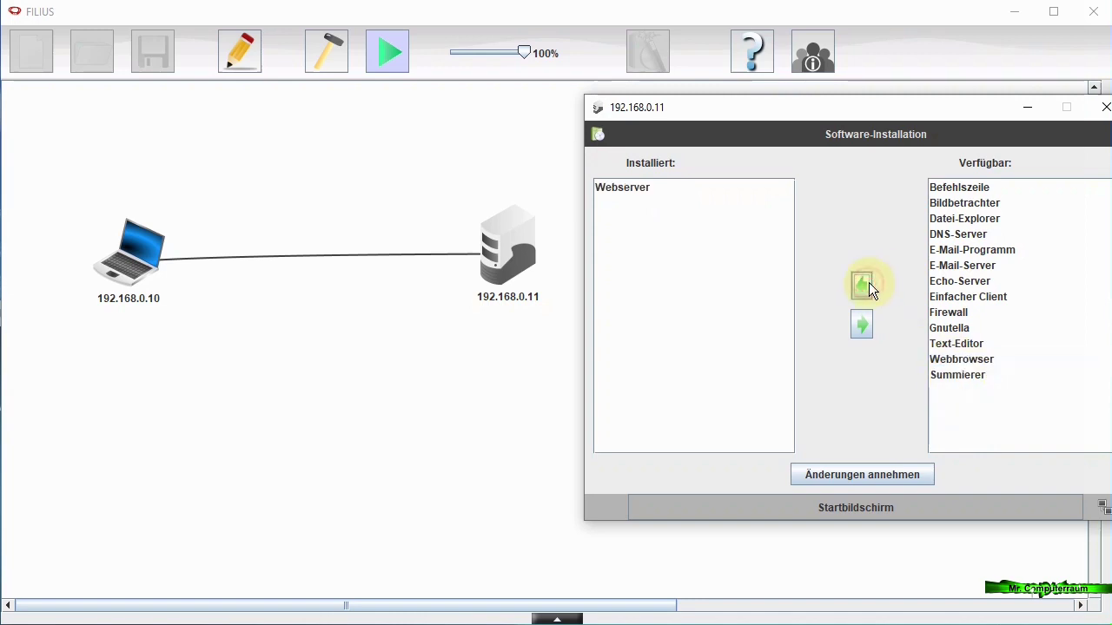
{"action": "left_click", "coordinate": [860, 474]}
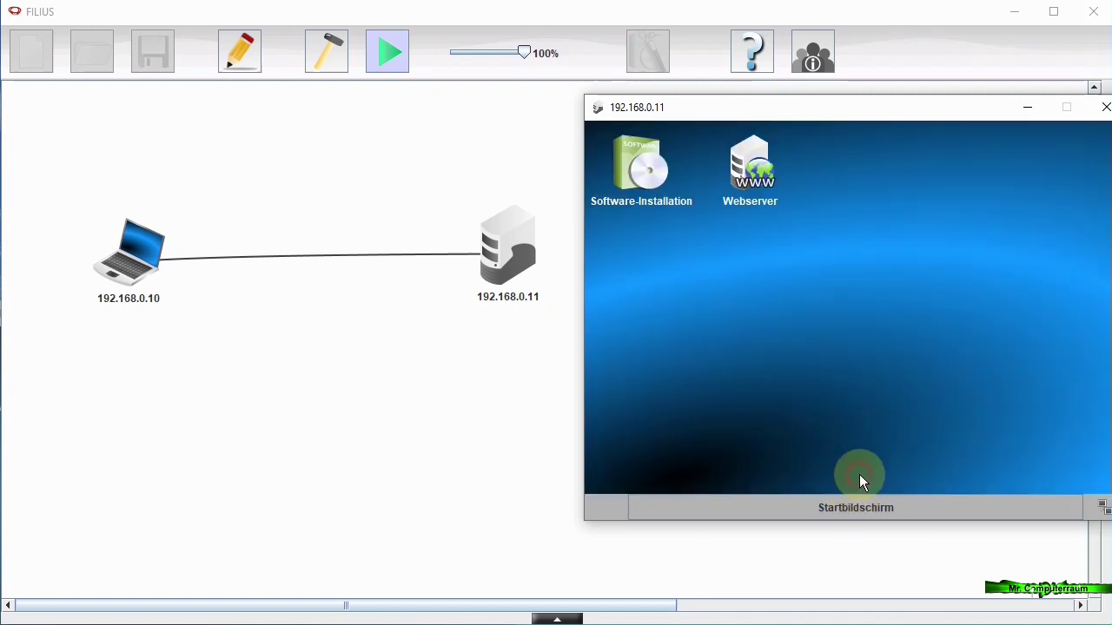
Open the Webserver application on computer 192.168.0.11 and start it.
{"action": "left_click", "coordinate": [756, 167]}
{"action": "left_click", "coordinate": [757, 163]}
{"action": "left_click", "coordinate": [638, 164]}
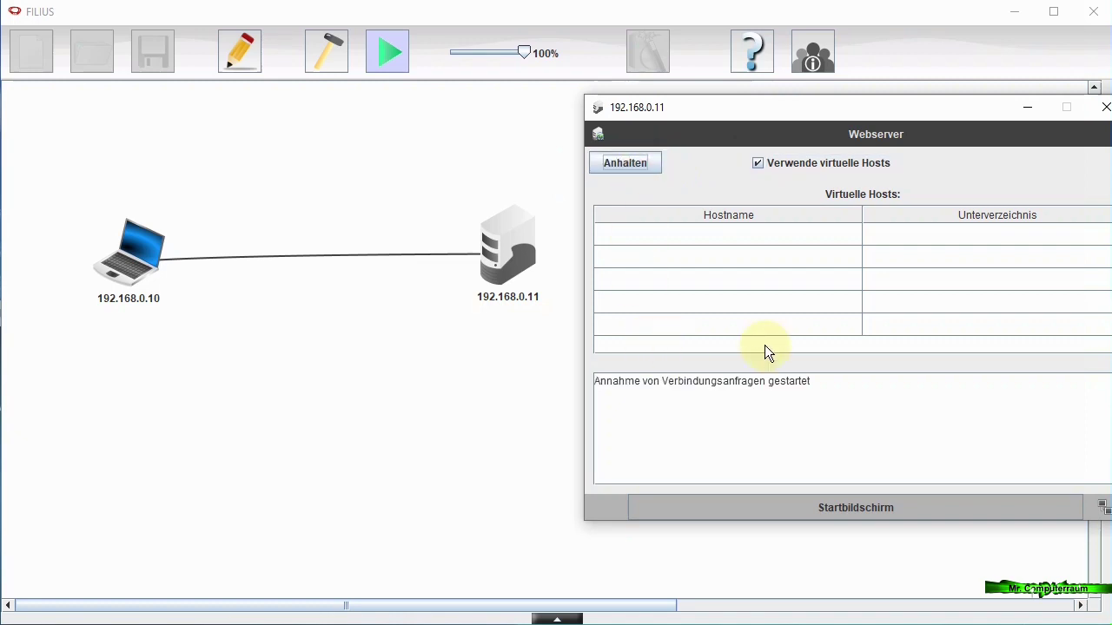
Arrange the notebook and server windows side by side and open the Webbrowser on the notebook.
{"action": "left_click_drag", "start_coordinate": [1004, 106], "coordinate": [935, 110]}
{"action": "left_click", "coordinate": [129, 252]}
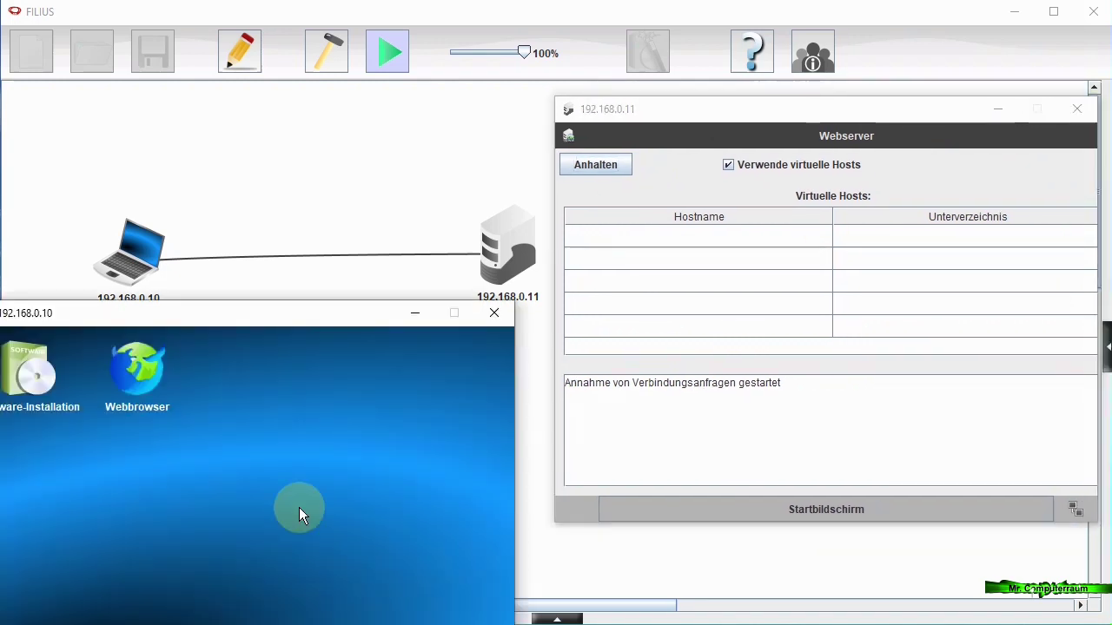
{"action": "left_click_drag", "start_coordinate": [276, 326], "coordinate": [306, 121]}
{"action": "double_click", "coordinate": [155, 149]}
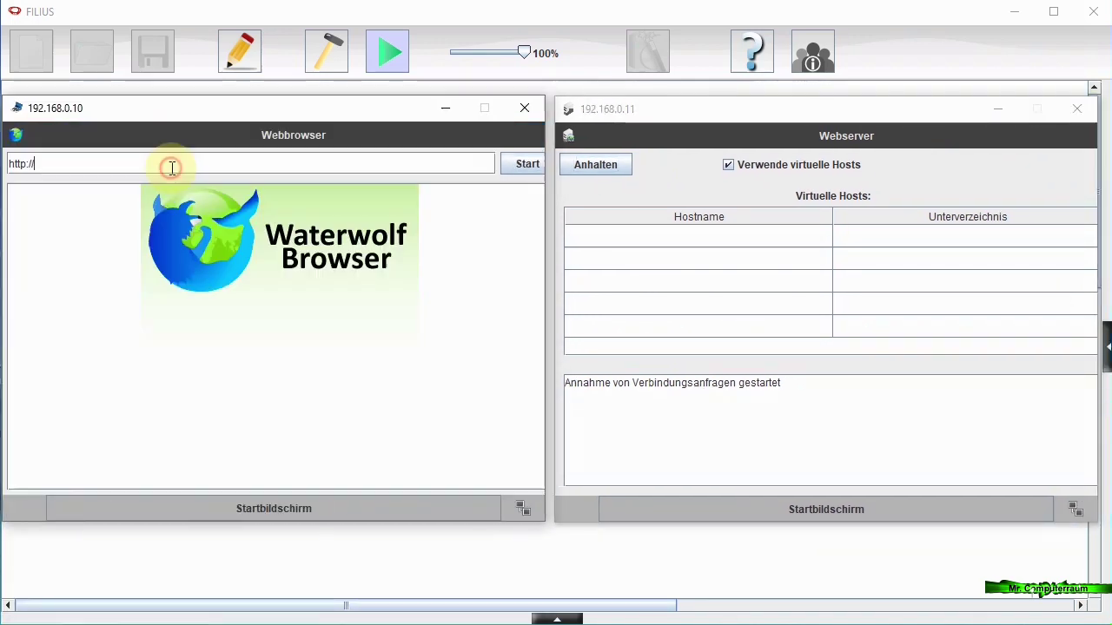
{"action": "left_click", "coordinate": [58, 164]}
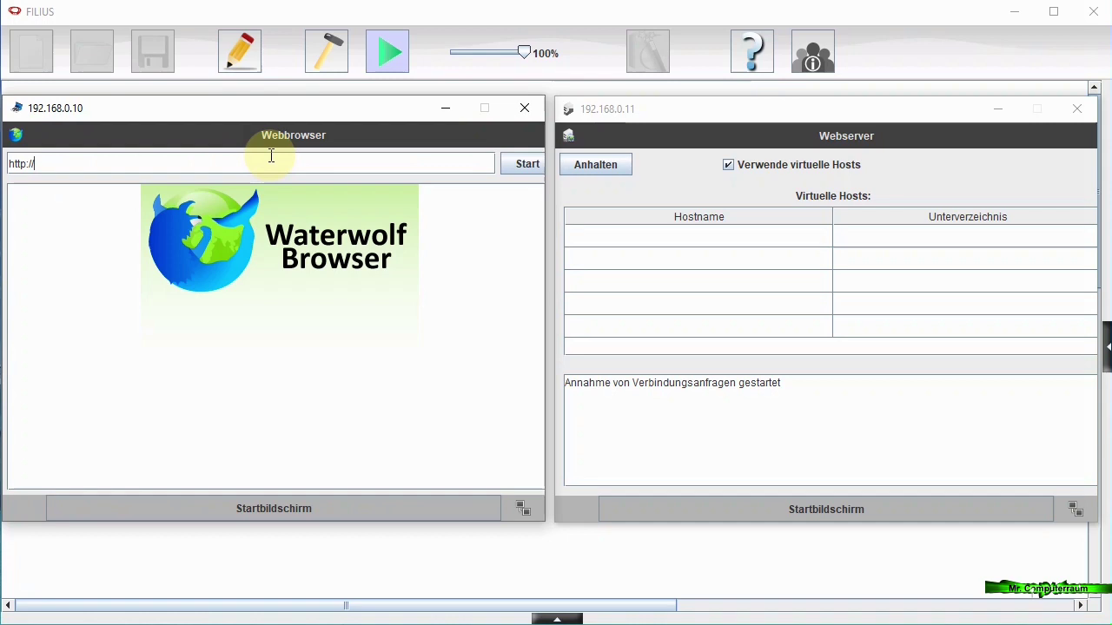
{"action": "type", "text": "192.168.0"}
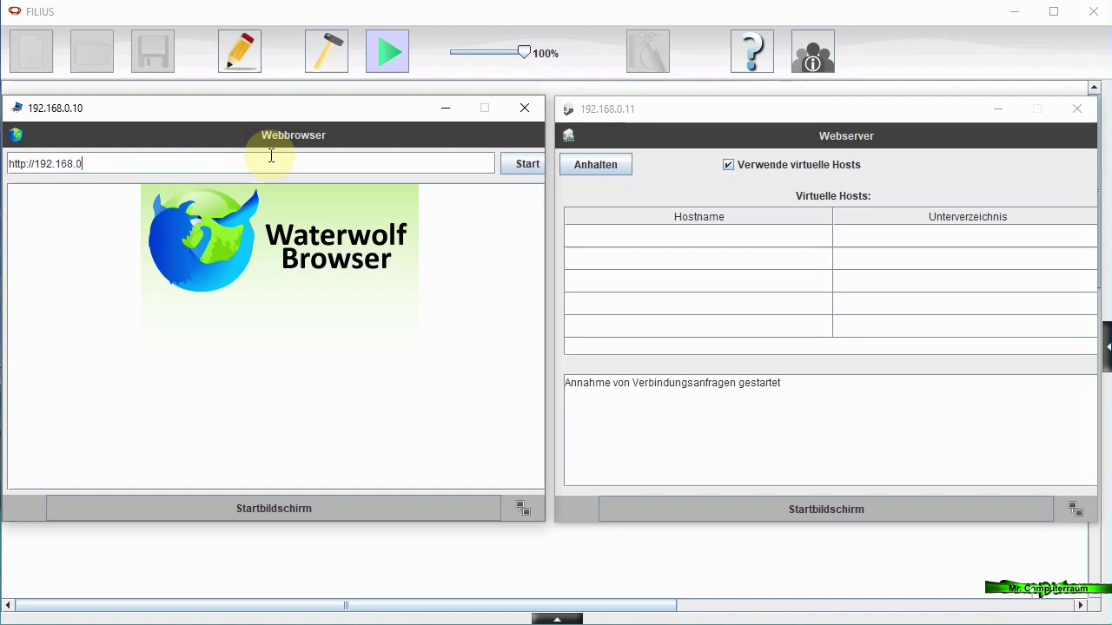
{"action": "type", "text": ".11"}
{"action": "key", "text": "Return"}
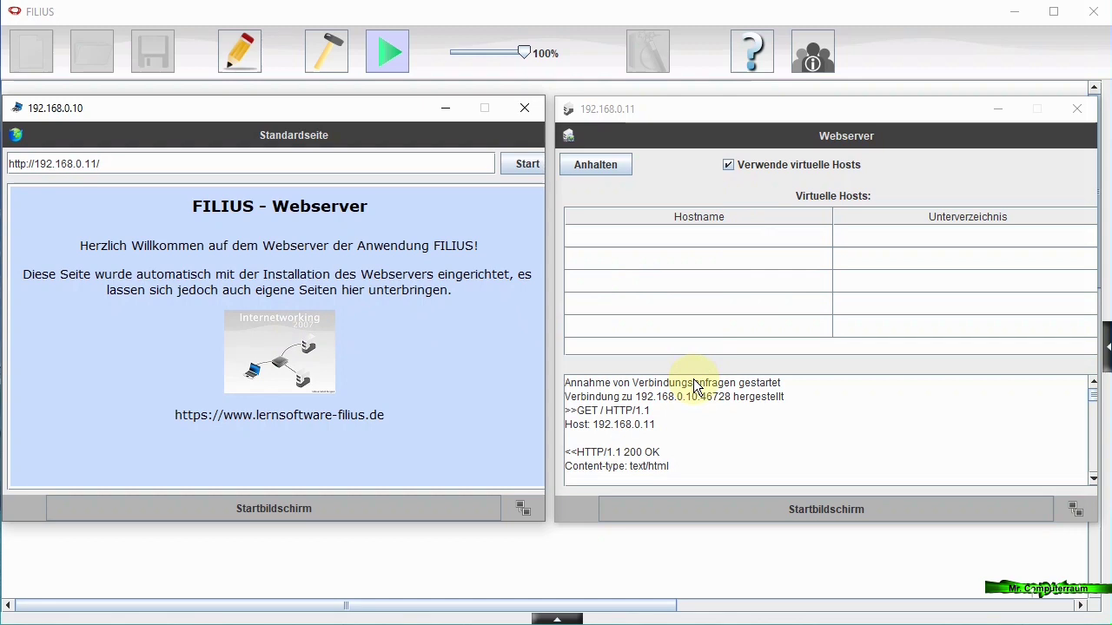
Move the notebook and server windows down to uncover the network diagram.
{"action": "left_click_drag", "start_coordinate": [384, 108], "coordinate": [277, 395]}
{"action": "left_click_drag", "start_coordinate": [918, 110], "coordinate": [954, 425]}
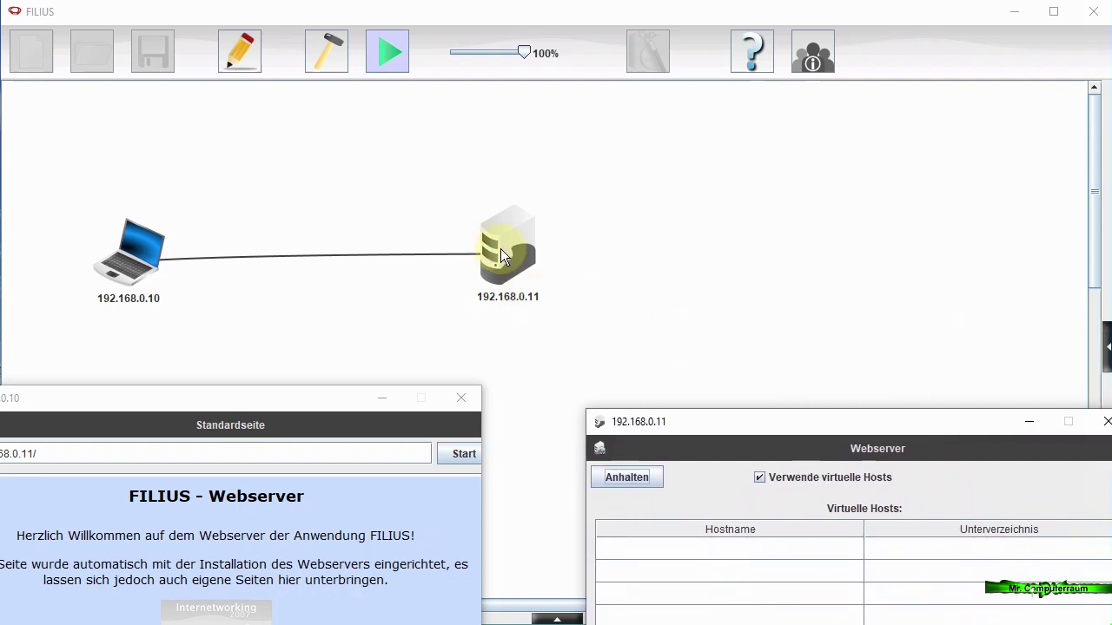
{"action": "left_click_drag", "start_coordinate": [779, 424], "coordinate": [743, 398]}
{"action": "left_click_drag", "start_coordinate": [279, 399], "coordinate": [294, 373]}
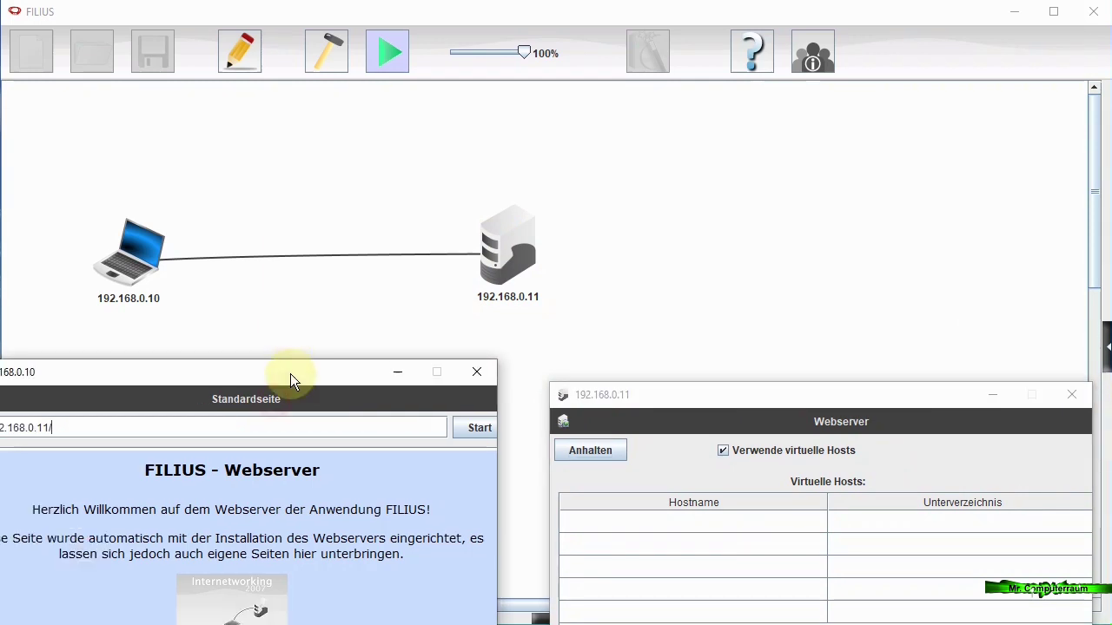
Bring up the window of server 192.168.0.11 and return it to its start screen.
{"action": "left_click", "coordinate": [524, 250]}
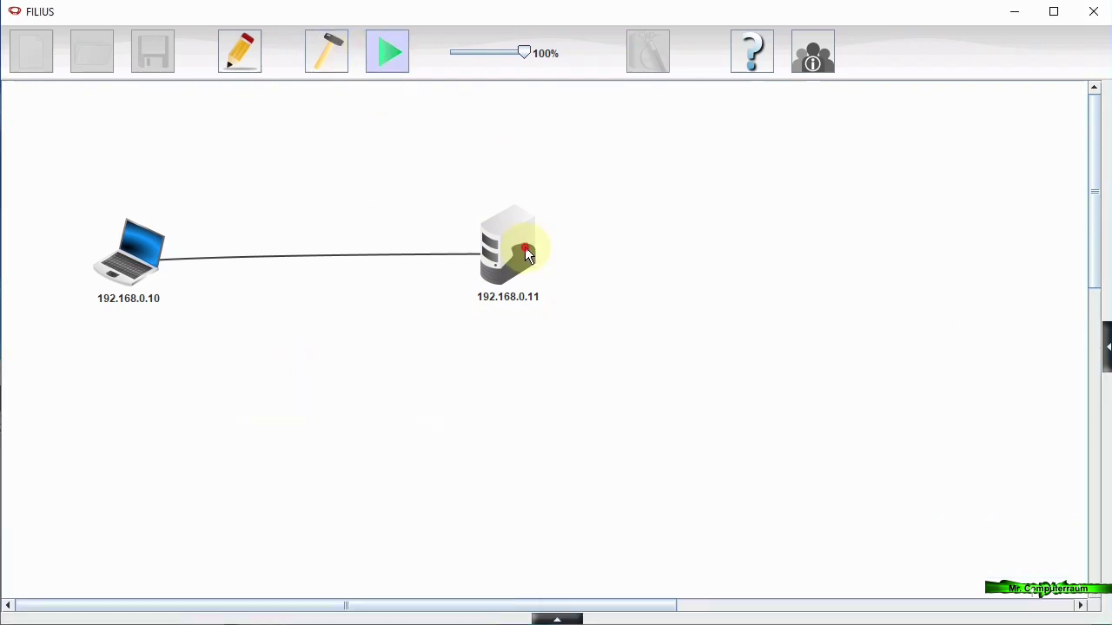
{"action": "left_click_drag", "start_coordinate": [920, 395], "coordinate": [880, 104]}
{"action": "left_click", "coordinate": [1032, 102]}
{"action": "left_click", "coordinate": [521, 245]}
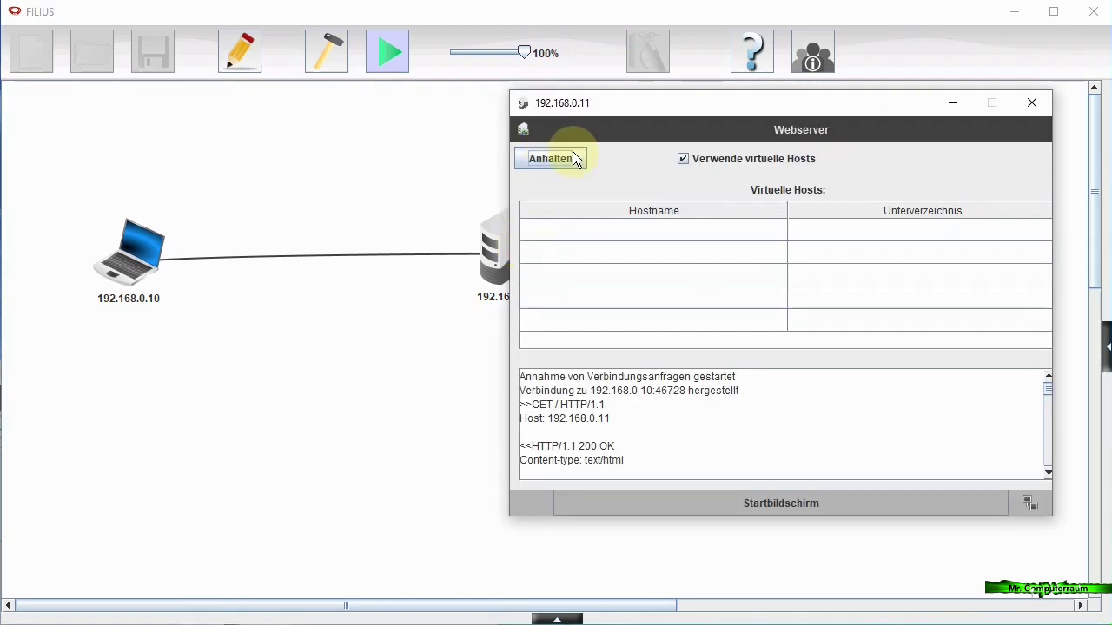
{"action": "mouse_move", "coordinate": [1034, 504]}
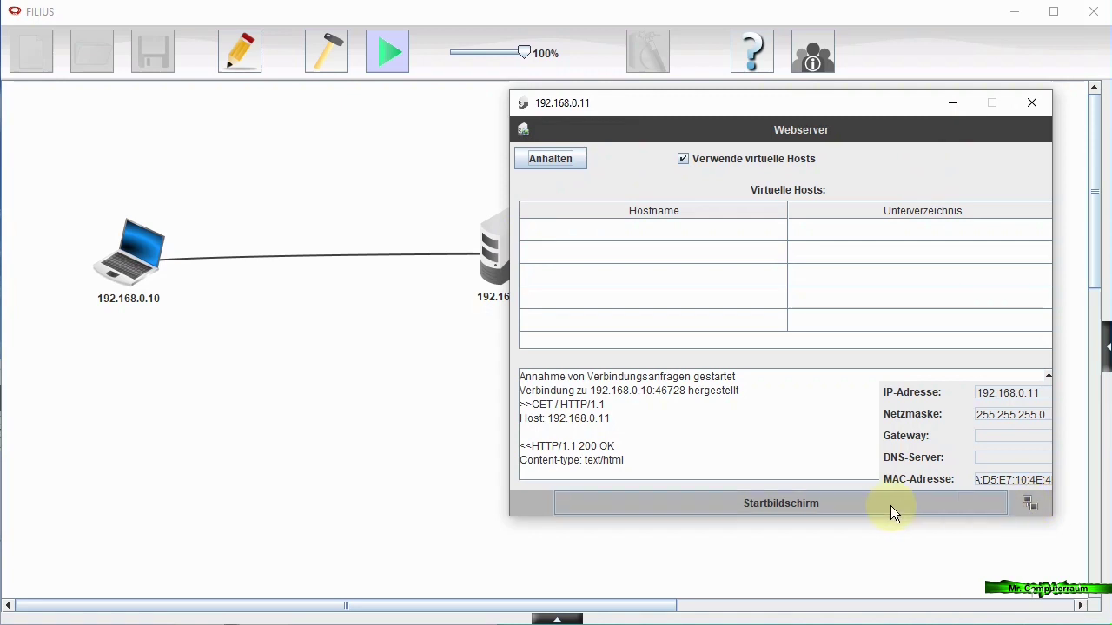
{"action": "left_click", "coordinate": [734, 504]}
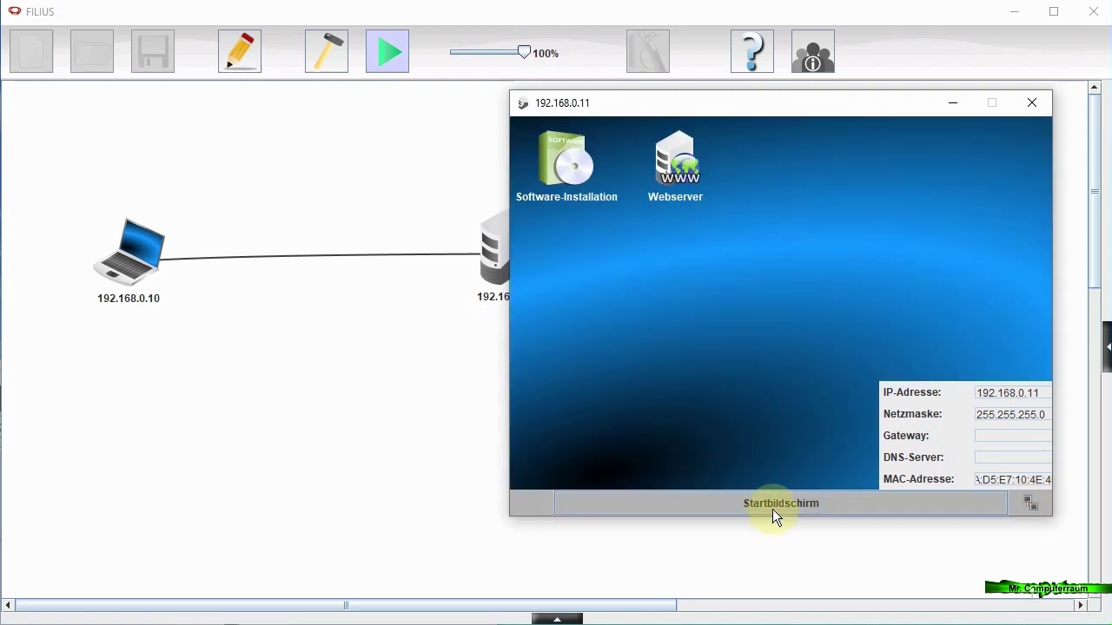
Install the Datei-Explorer and the Text-Editor on server 192.168.0.11.
{"action": "left_click", "coordinate": [570, 178]}
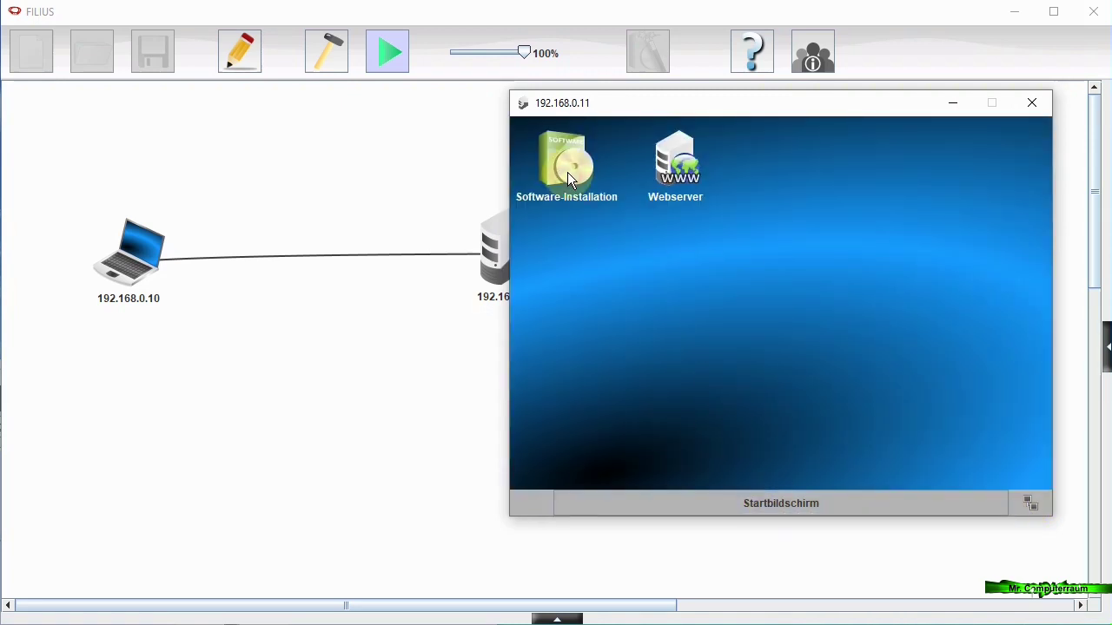
{"action": "left_click", "coordinate": [569, 177]}
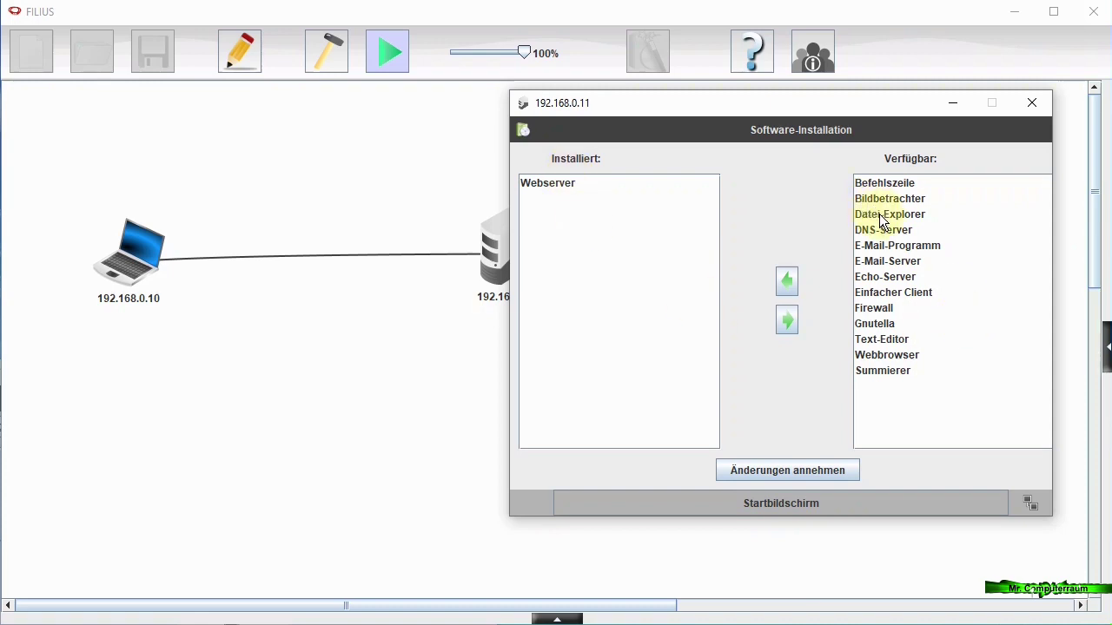
{"action": "left_click", "coordinate": [912, 216]}
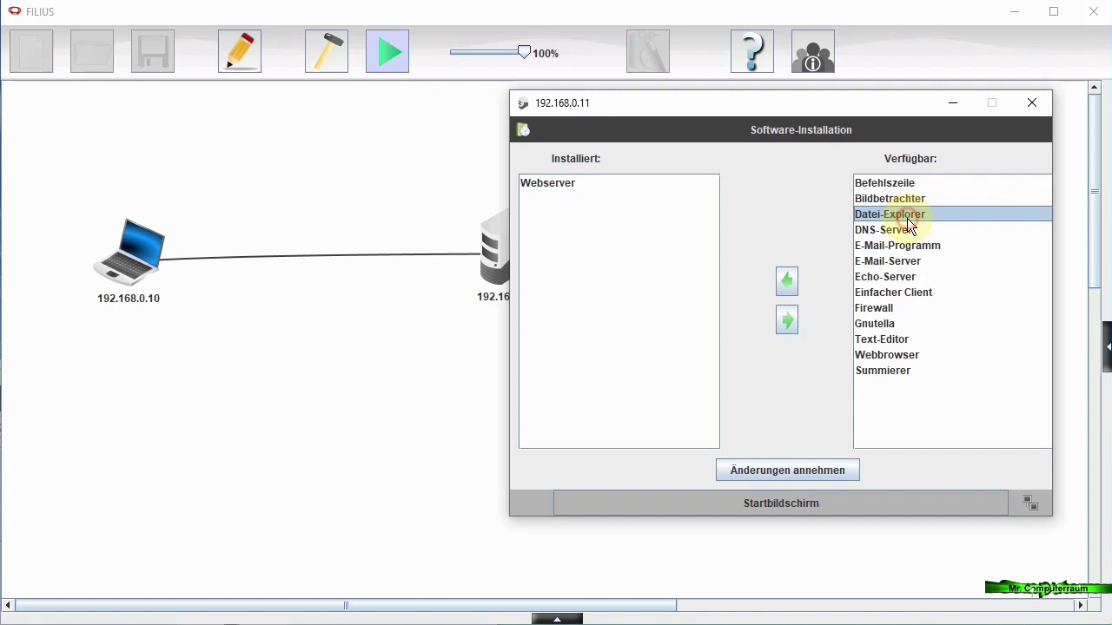
{"action": "left_click", "coordinate": [787, 282]}
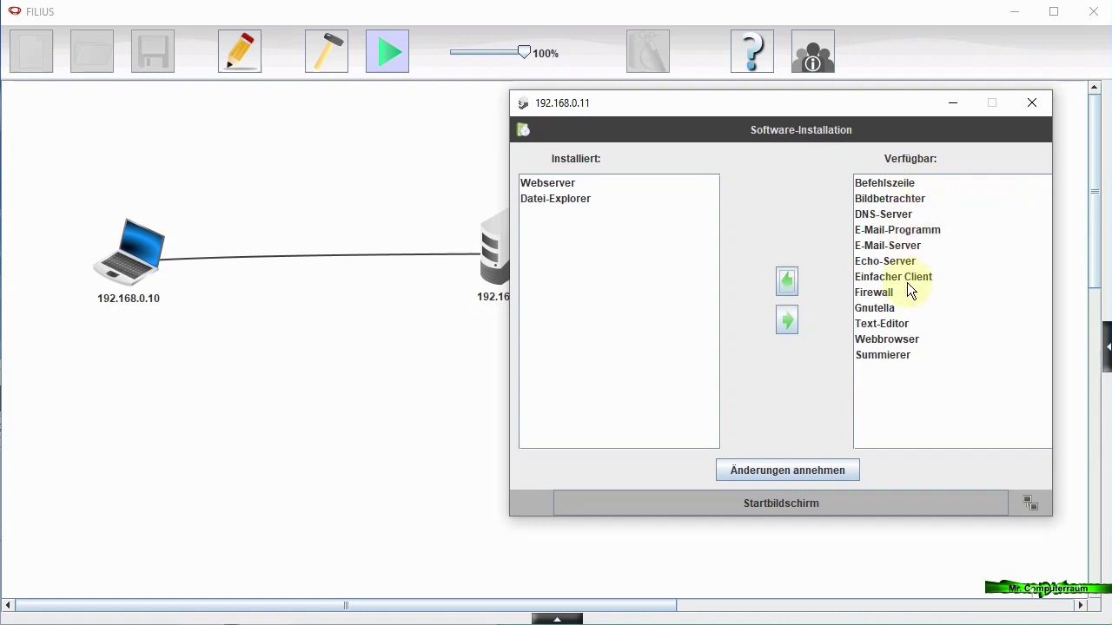
{"action": "left_click", "coordinate": [882, 323]}
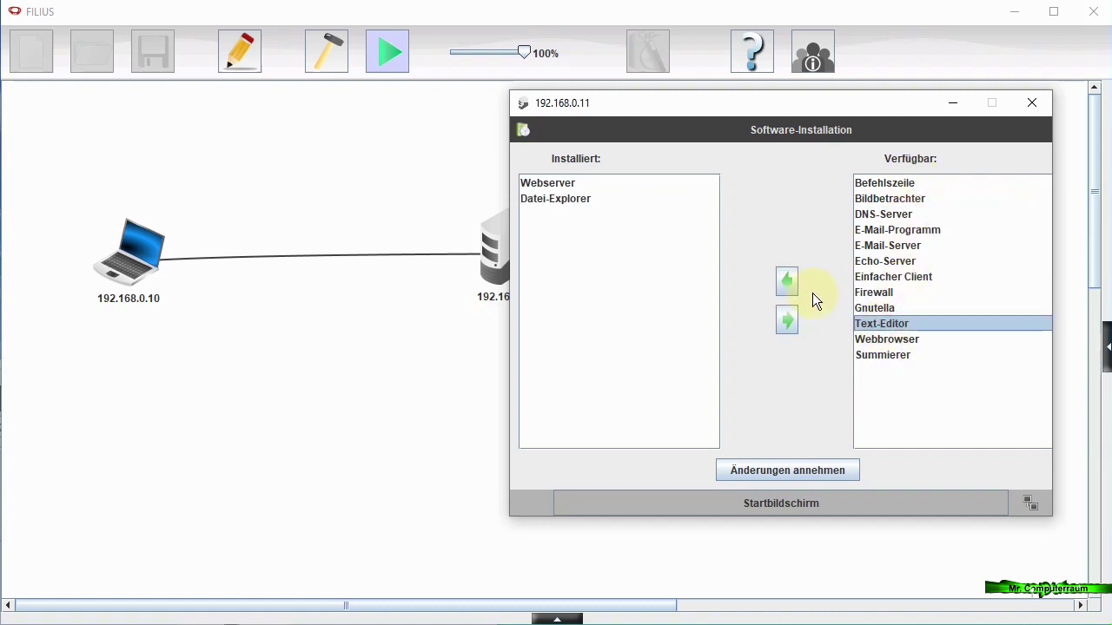
{"action": "left_click", "coordinate": [787, 281]}
{"action": "left_click", "coordinate": [788, 471]}
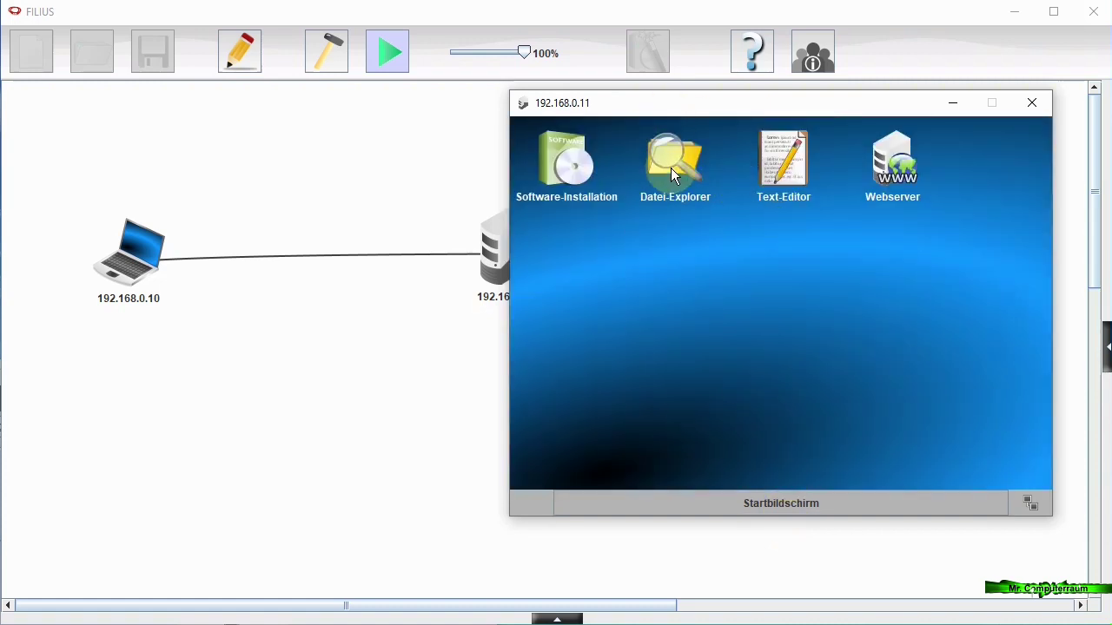
Open the Datei-Explorer on the server and examine index.html and splashscreen-mini.png in the webserver folder.
{"action": "left_click", "coordinate": [670, 168]}
{"action": "left_click", "coordinate": [572, 207]}
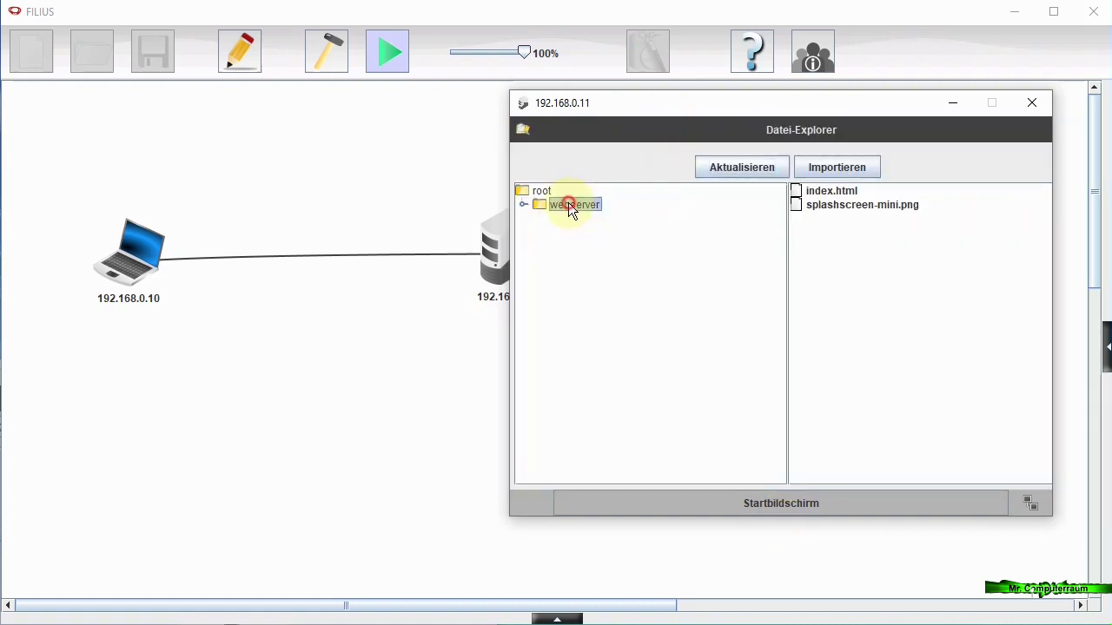
{"action": "left_click", "coordinate": [797, 192]}
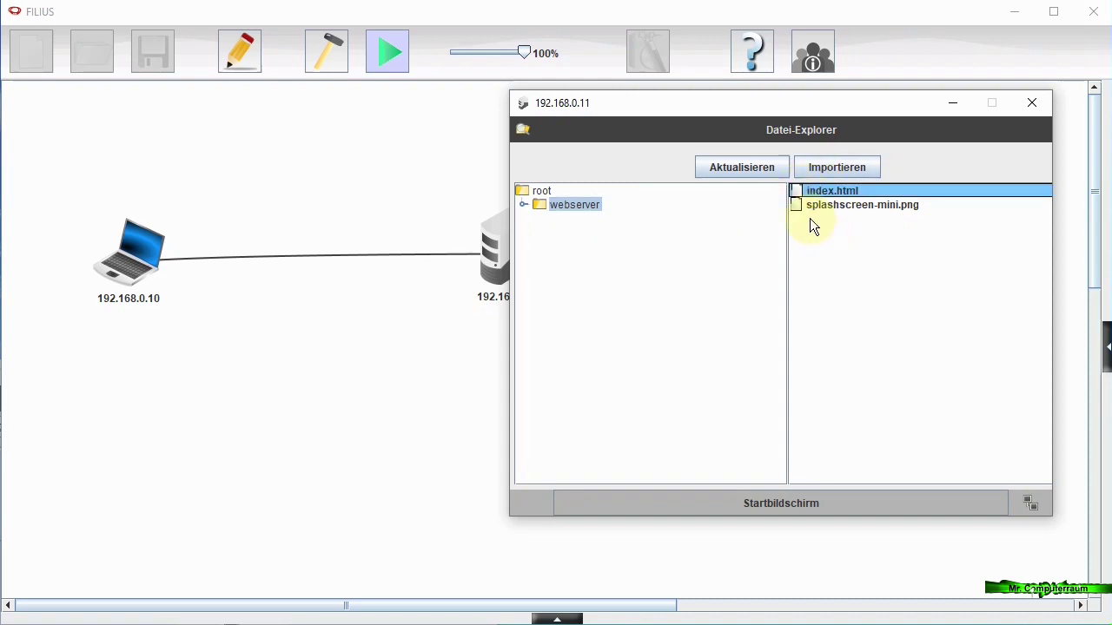
{"action": "left_click", "coordinate": [809, 210]}
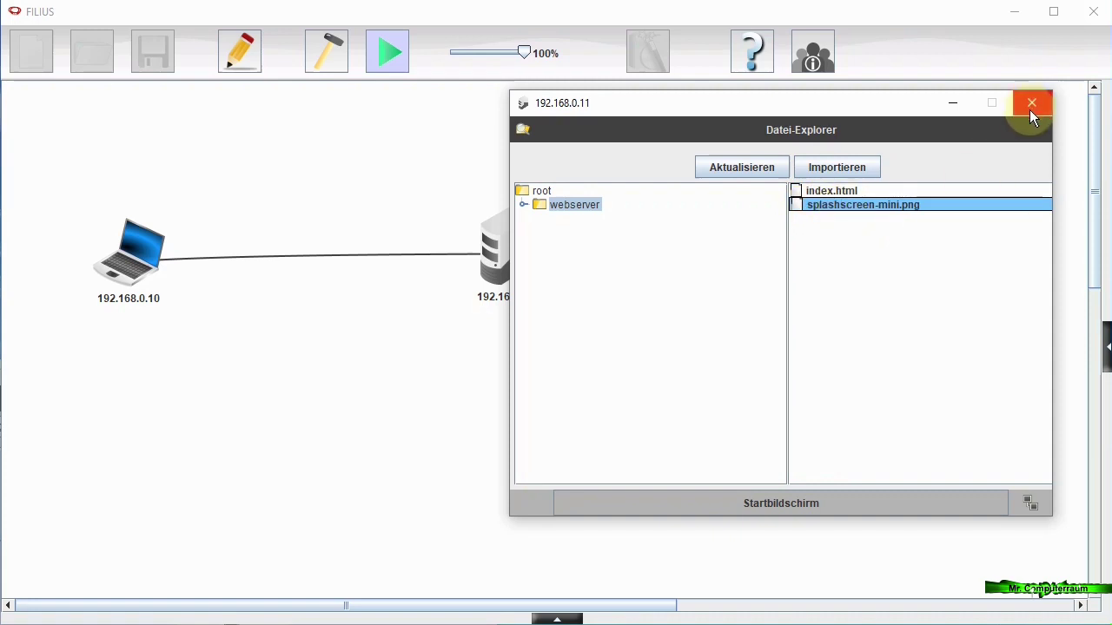
View the web page in the notebook's browser window, move that window back down, and close the window of server 192.168.0.11.
{"action": "left_click_drag", "start_coordinate": [99, 367], "coordinate": [149, 168]}
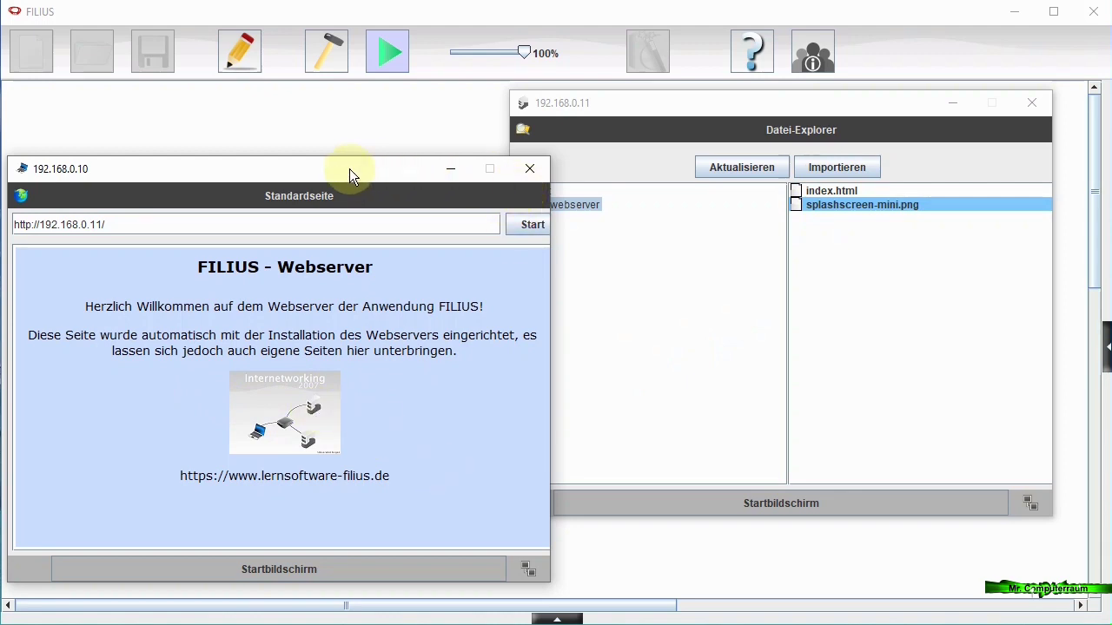
{"action": "left_click_drag", "start_coordinate": [352, 170], "coordinate": [163, 458]}
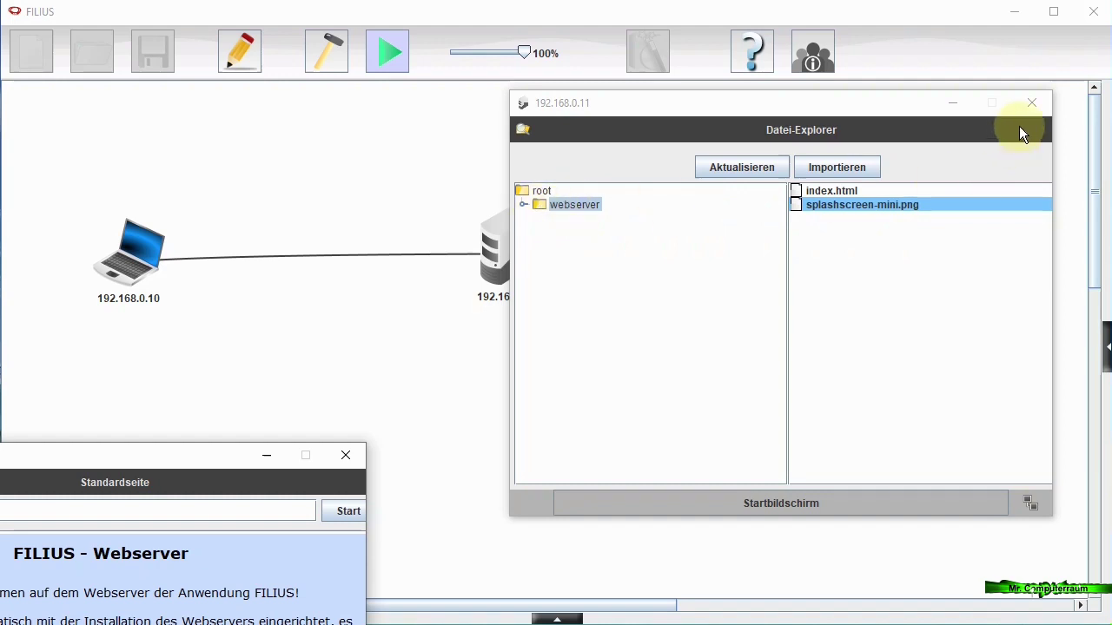
{"action": "left_click", "coordinate": [1031, 103]}
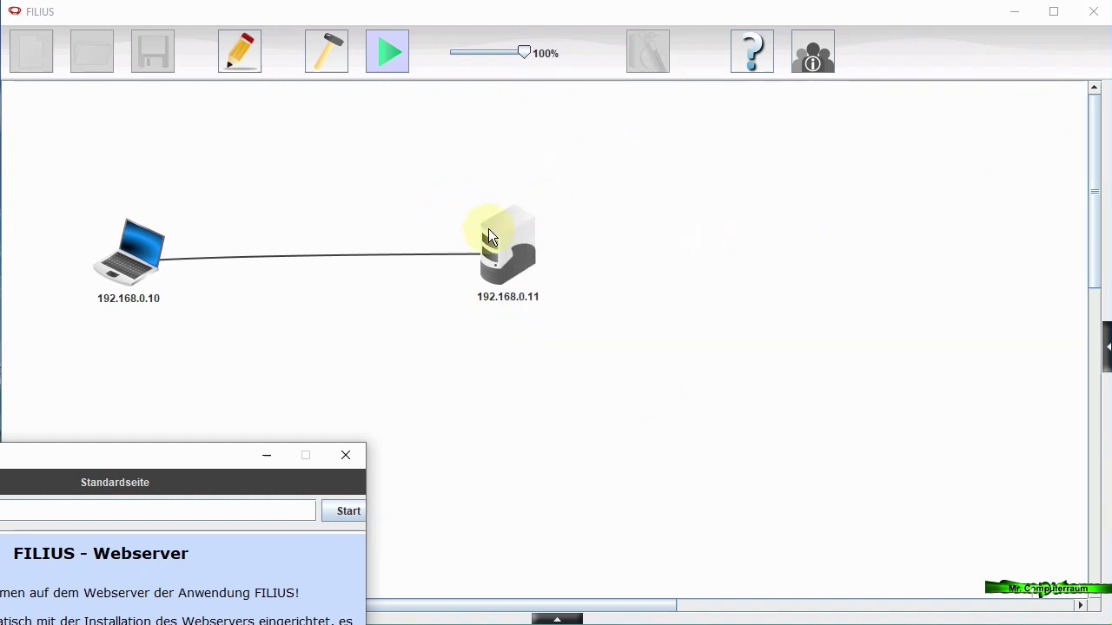
Open index.html from the webserver folder in the Text-Editor on server 192.168.0.11.
{"action": "double_click", "coordinate": [512, 246]}
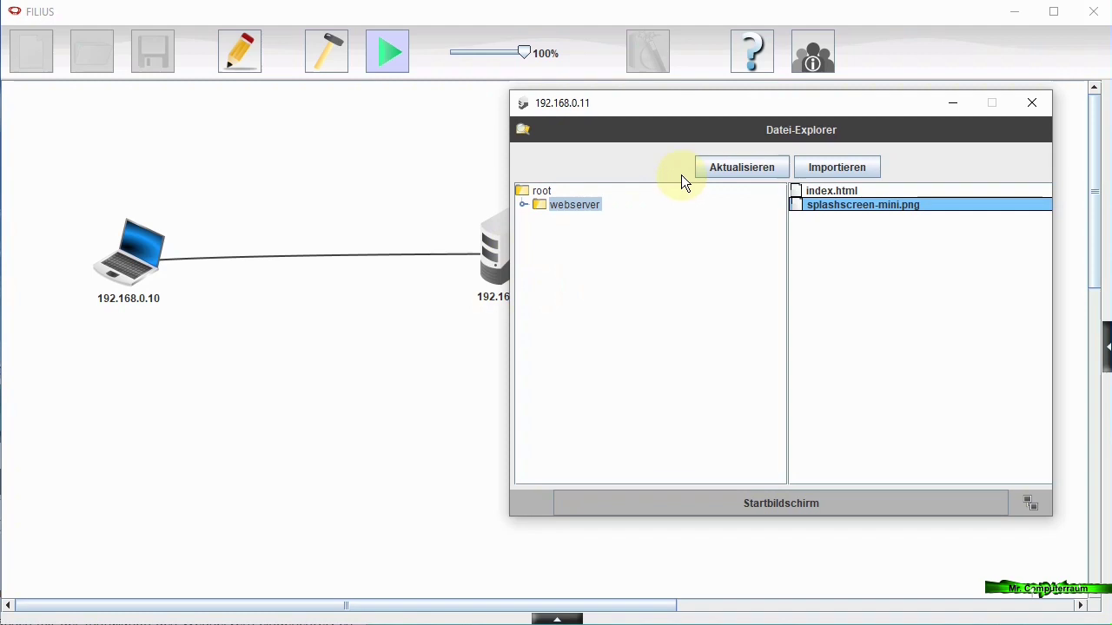
{"action": "left_click", "coordinate": [819, 504]}
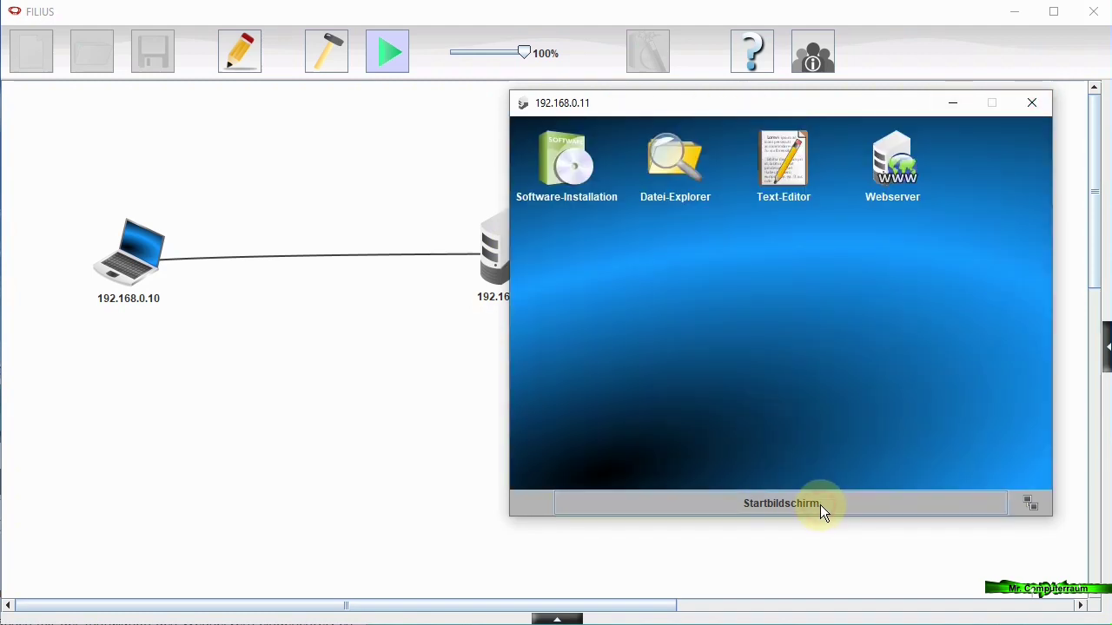
{"action": "double_click", "coordinate": [787, 169]}
{"action": "left_click", "coordinate": [714, 157]}
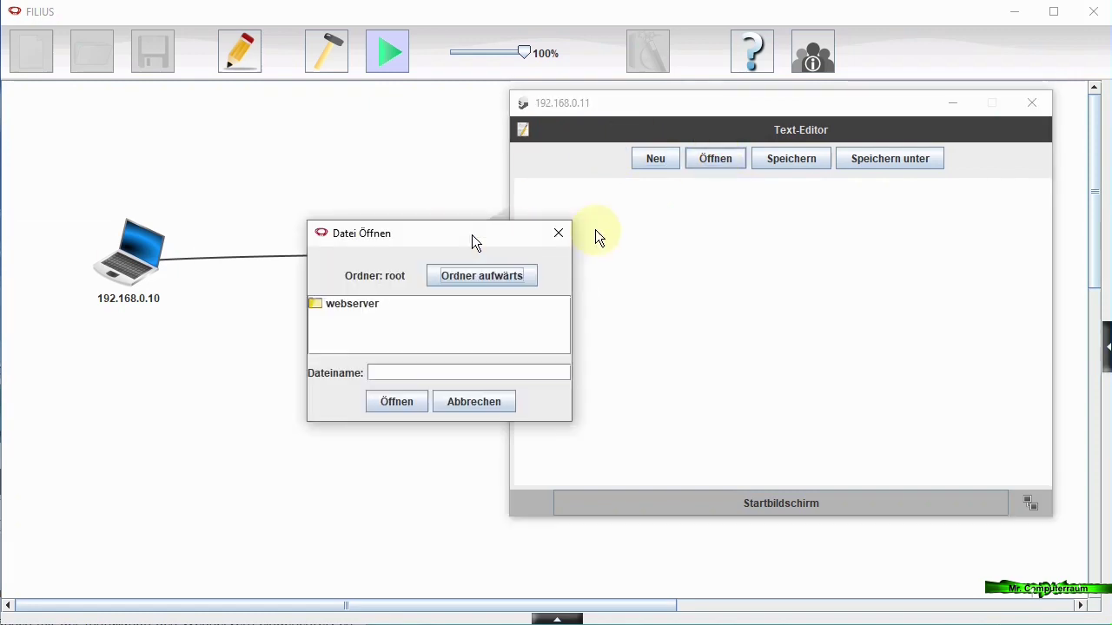
{"action": "double_click", "coordinate": [713, 281]}
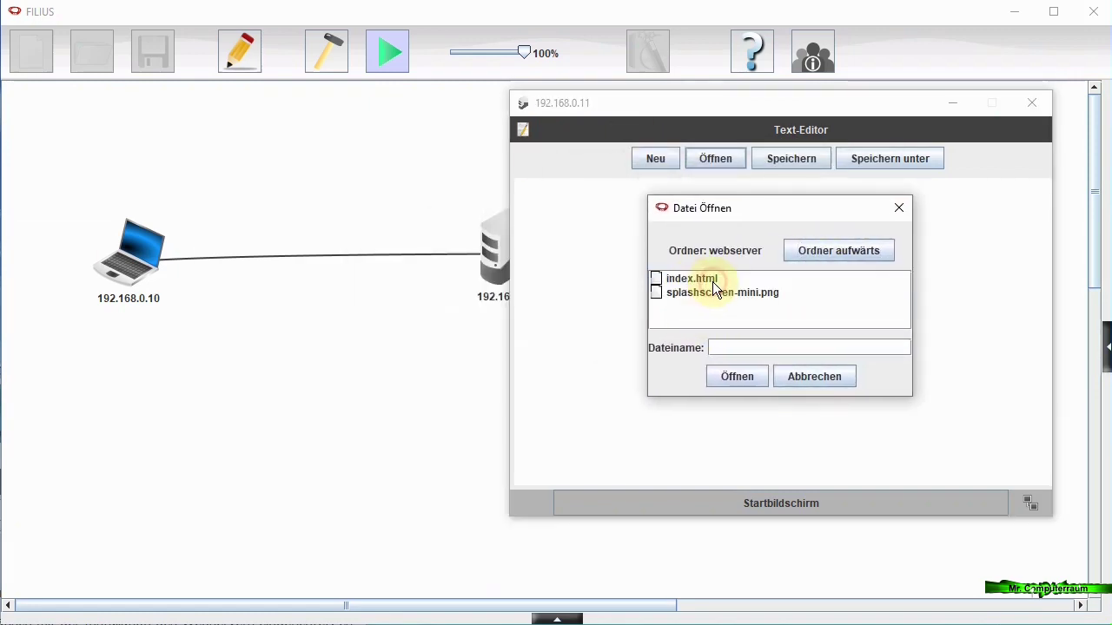
{"action": "left_click", "coordinate": [682, 279]}
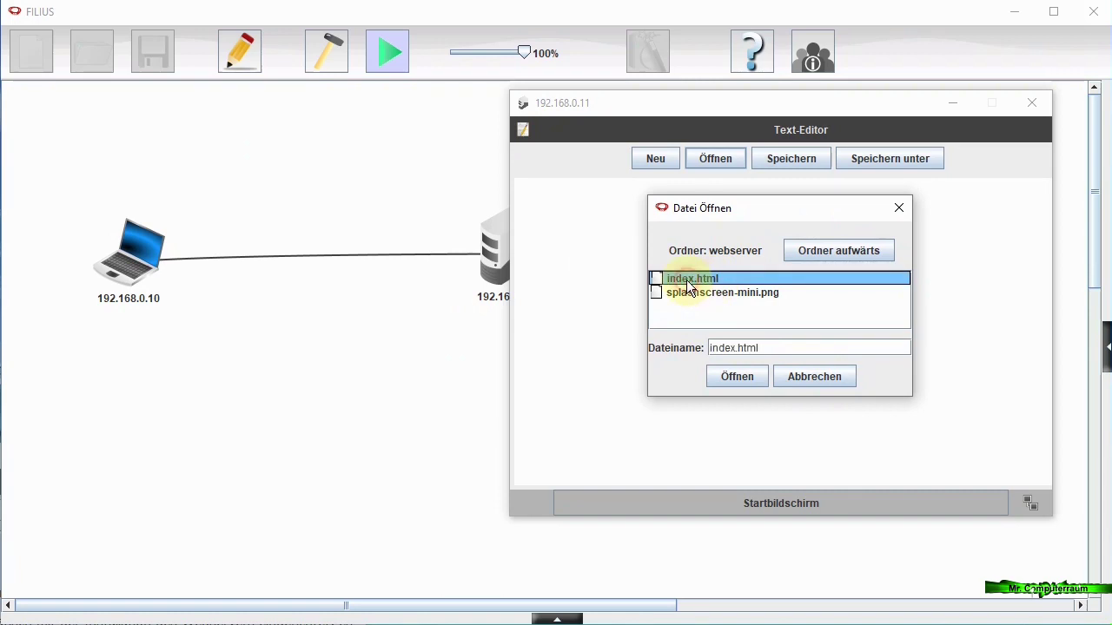
{"action": "left_click", "coordinate": [738, 379]}
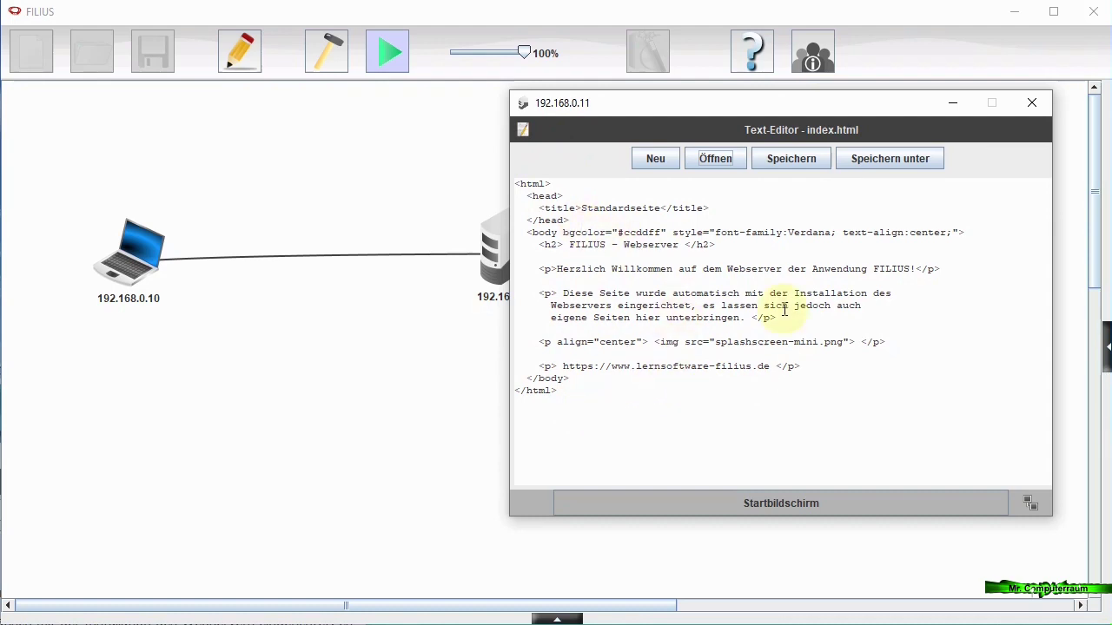
Compare the index.html source with the page in the notebook's browser, and close the notebook and server windows.
{"action": "left_click", "coordinate": [781, 158]}
{"action": "left_click", "coordinate": [146, 227]}
{"action": "left_click_drag", "start_coordinate": [147, 228], "coordinate": [89, 172]}
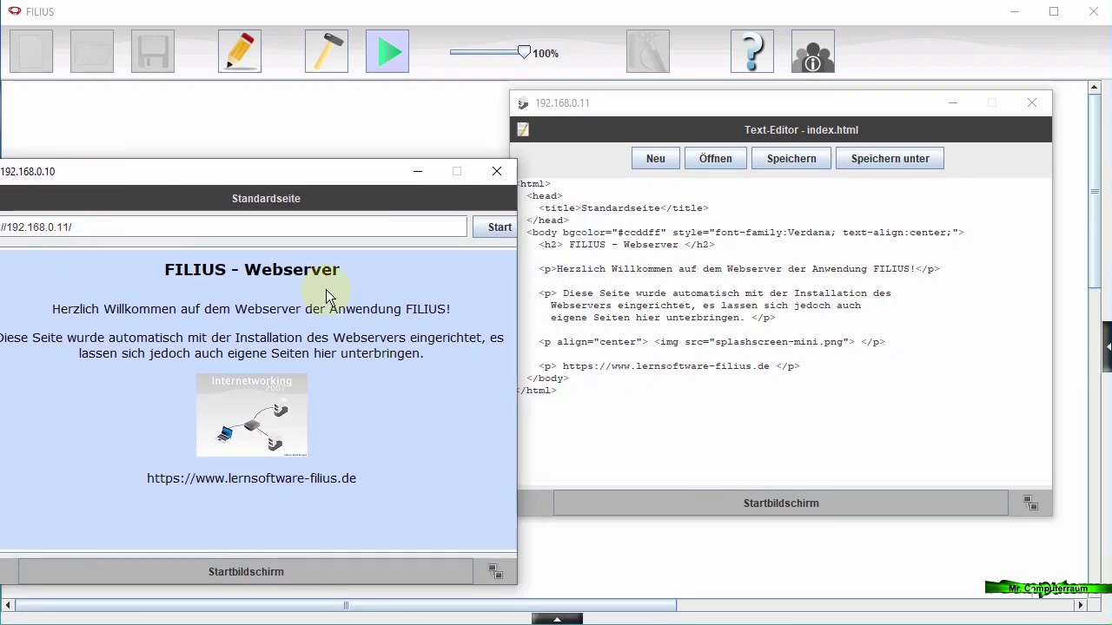
{"action": "left_click", "coordinate": [497, 174]}
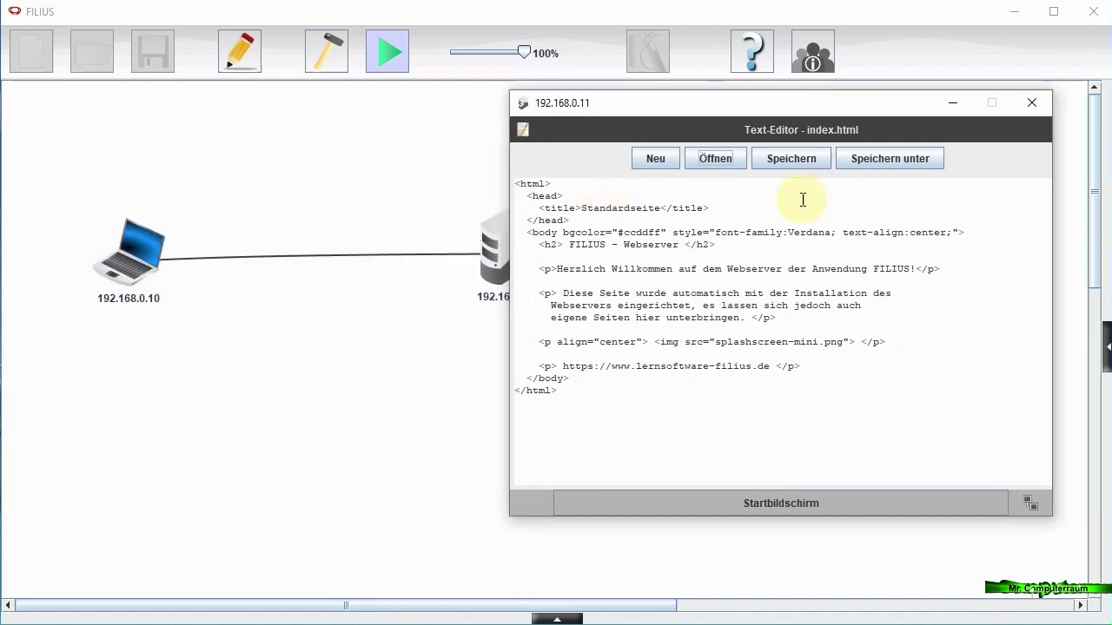
{"action": "left_click", "coordinate": [1035, 104]}
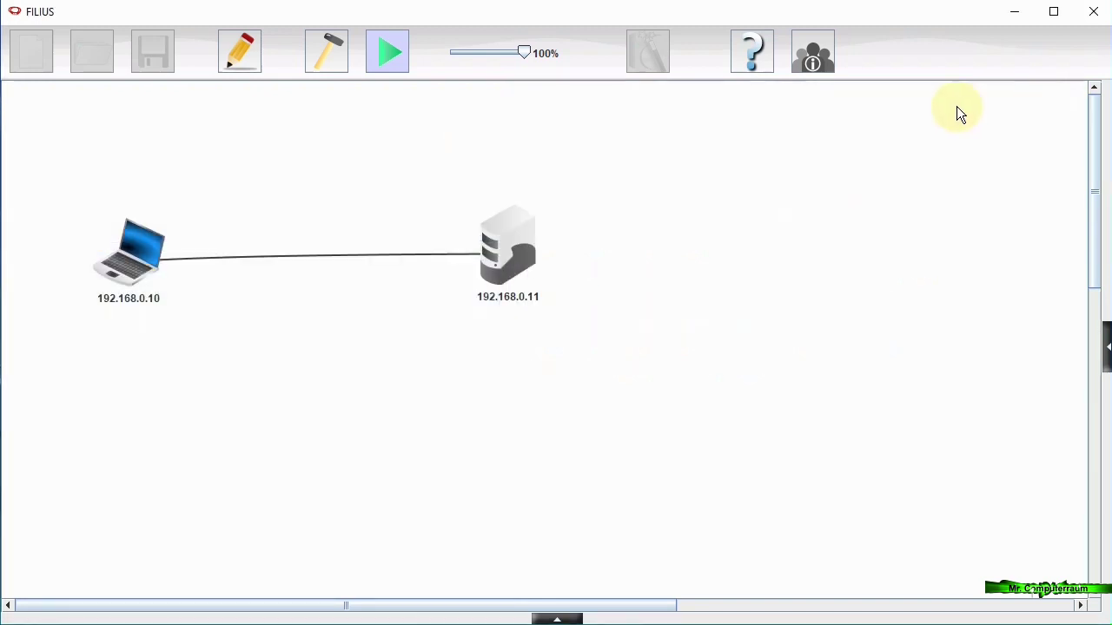